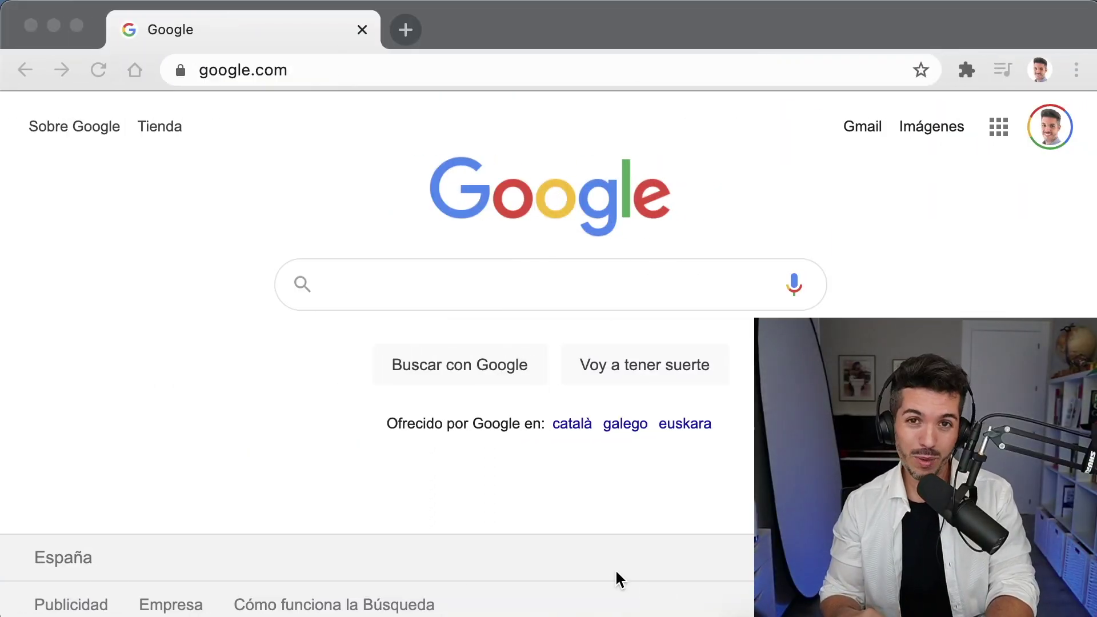
# Step: Load eduactivityapp.withgoogle.com in Chrome and log in with the Google account
pyautogui.click(265, 70)
pyautogui.write('eduactivityapp.with')
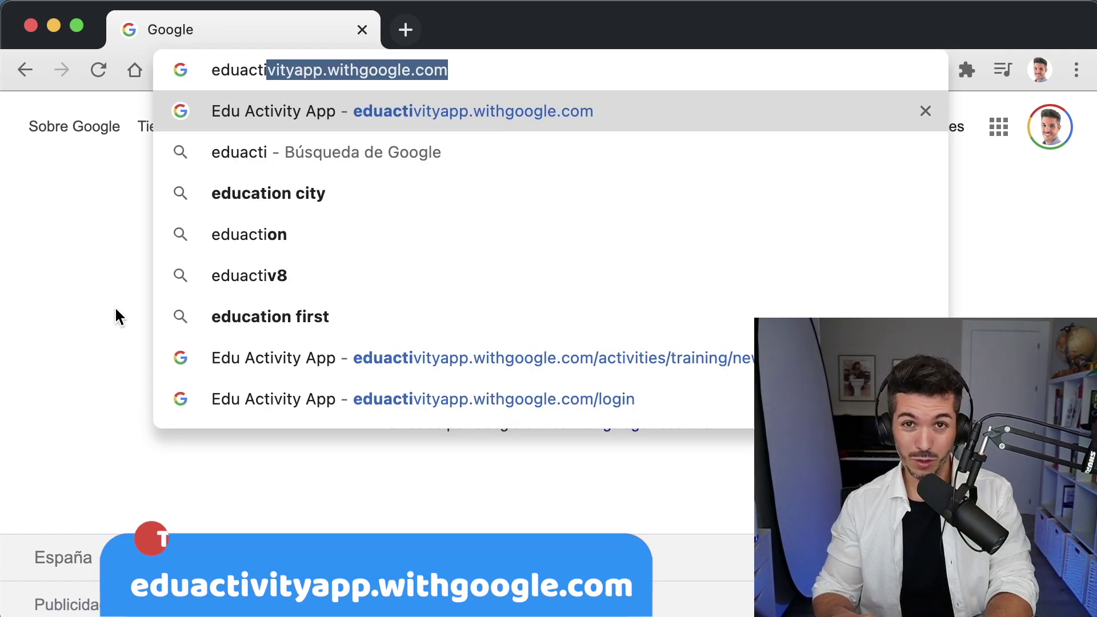
pyautogui.press('Return')
pyautogui.click(540, 385)
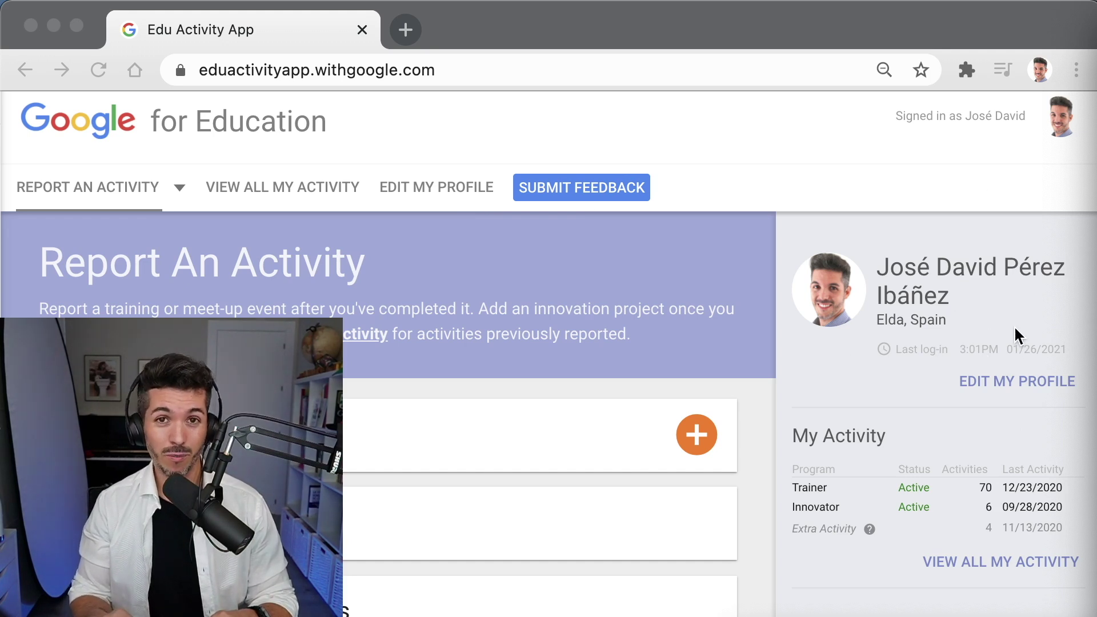
# Step: Expand the Training Event row on Report An Activity to show its single-event and CSV upload options
pyautogui.click(882, 393)
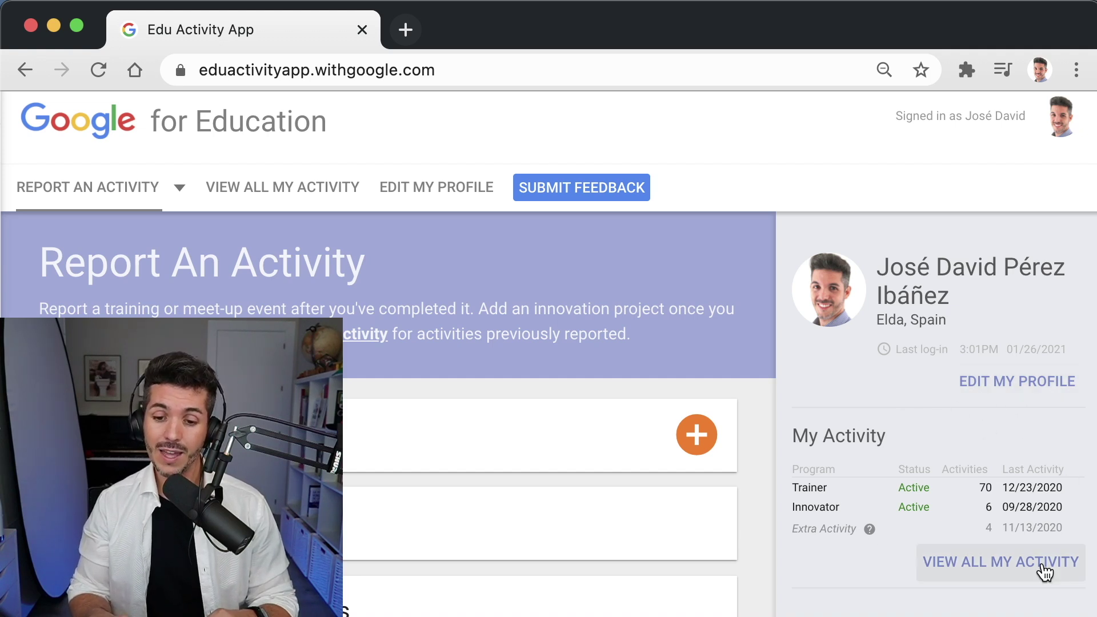
pyautogui.scroll(-3, 1011, 587)
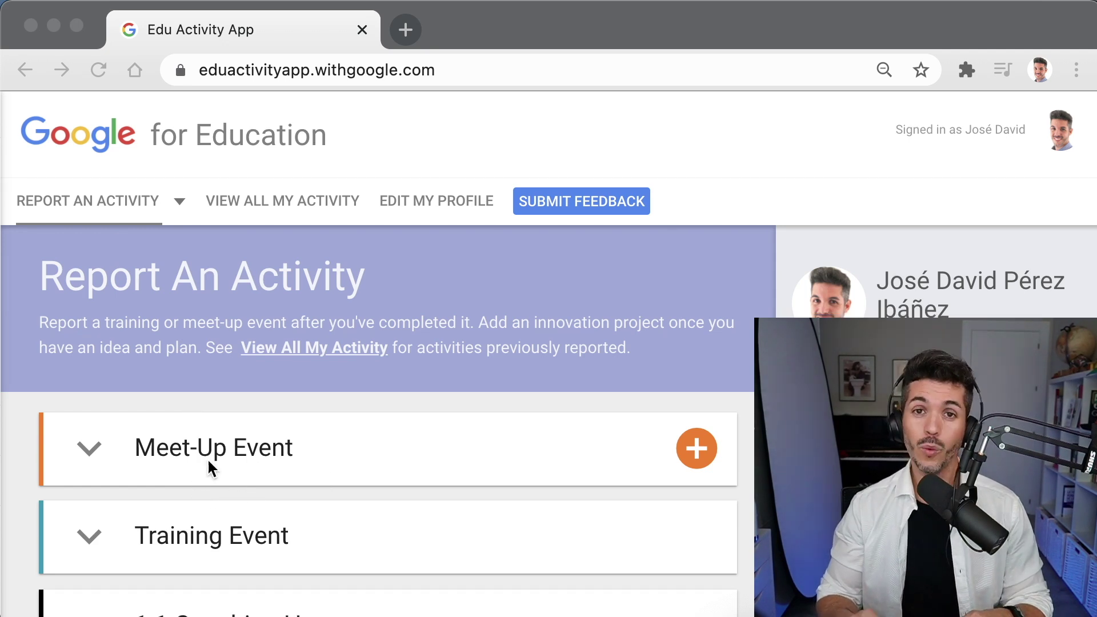
pyautogui.scroll(-3, 207, 458)
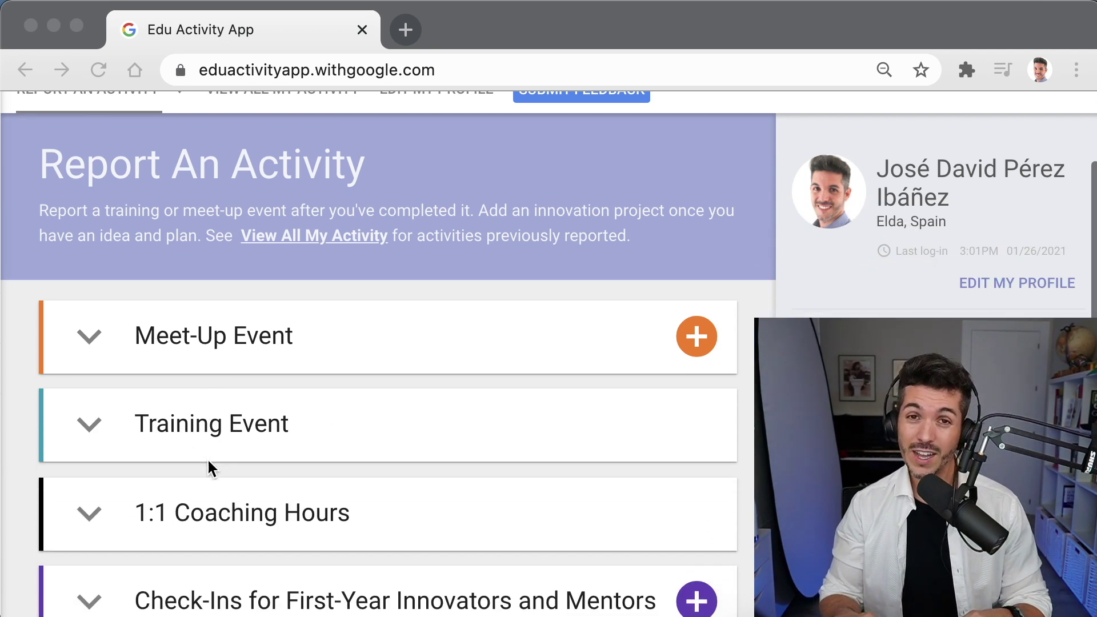
pyautogui.scroll(2, 188, 352)
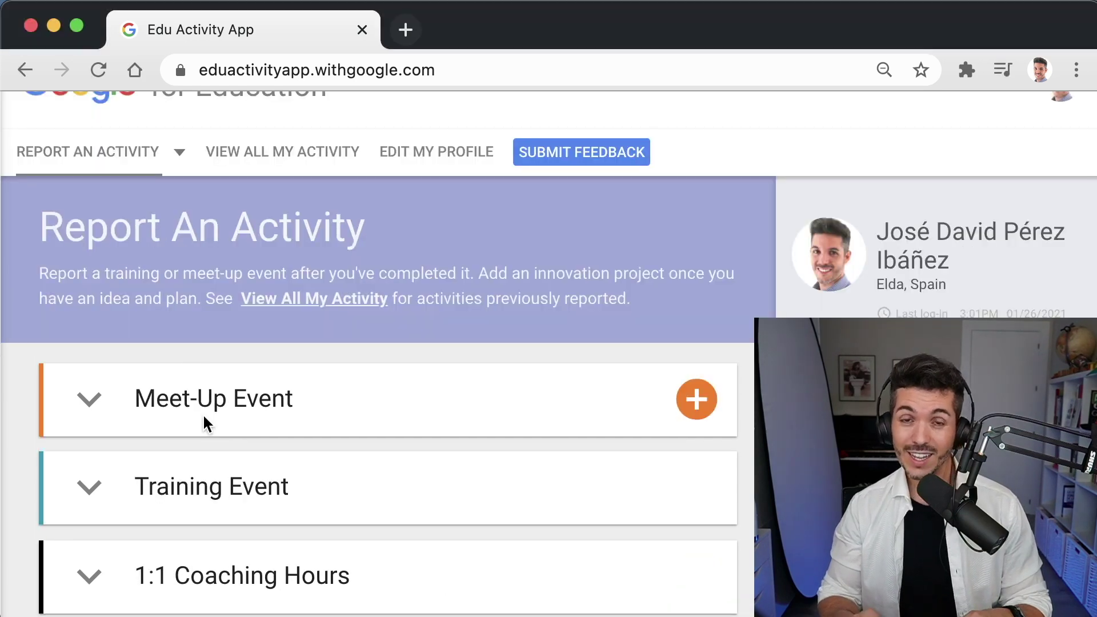
pyautogui.scroll(-2, 233, 412)
pyautogui.click(232, 411)
pyautogui.scroll(-5, 435, 407)
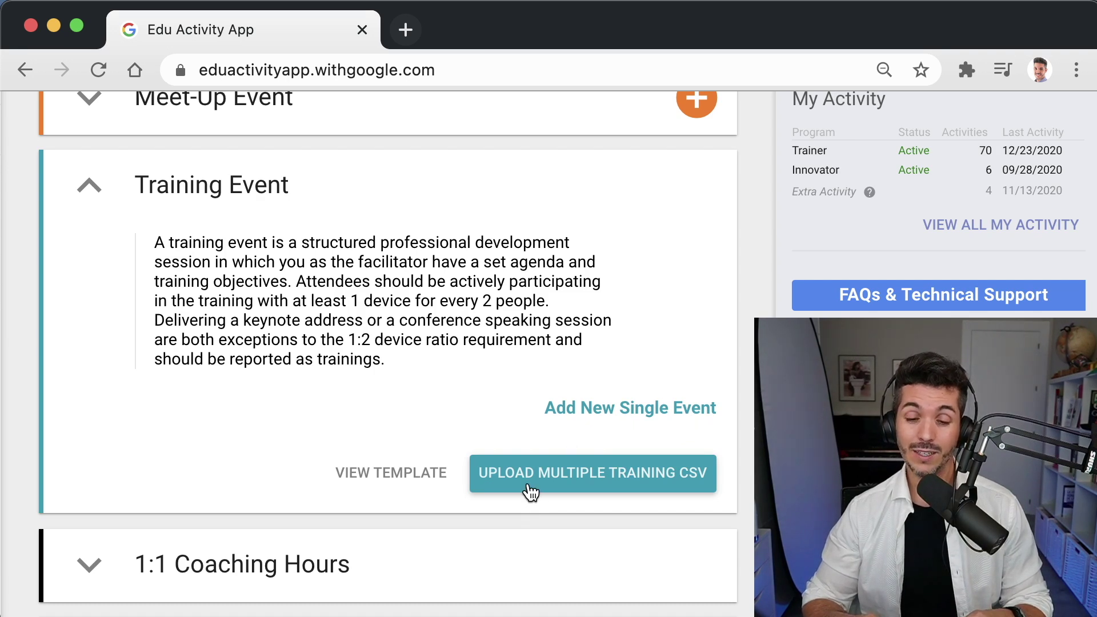
# Step: Start a new single event dated 26 January 2021, named 'Contenidos, recursos y técnicas para una educación a distancia'
pyautogui.click(628, 411)
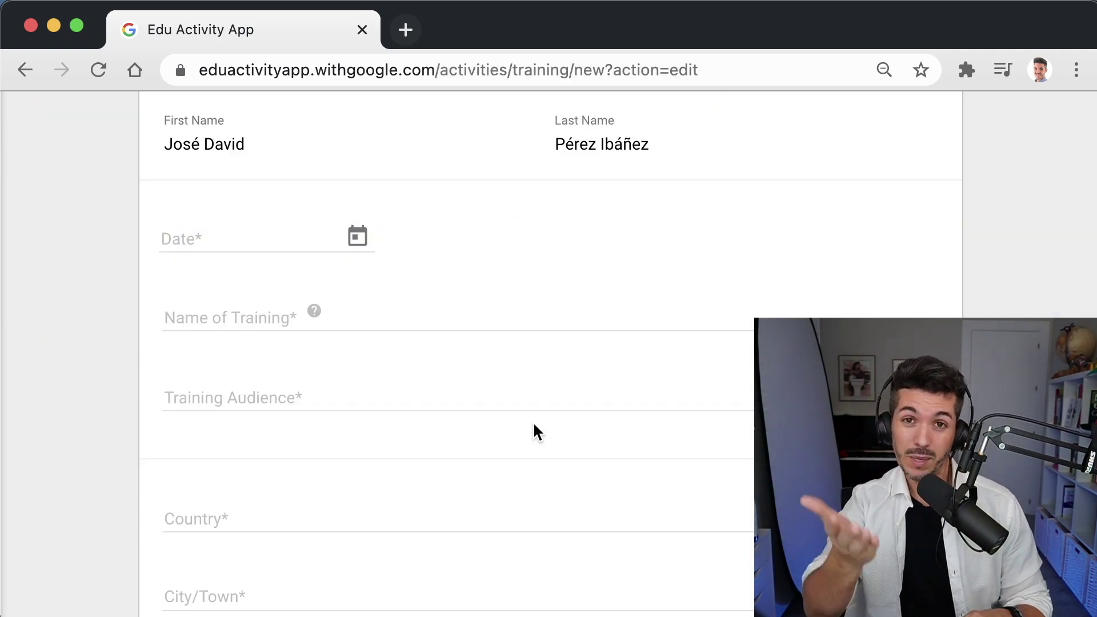
pyautogui.press('super+equal')
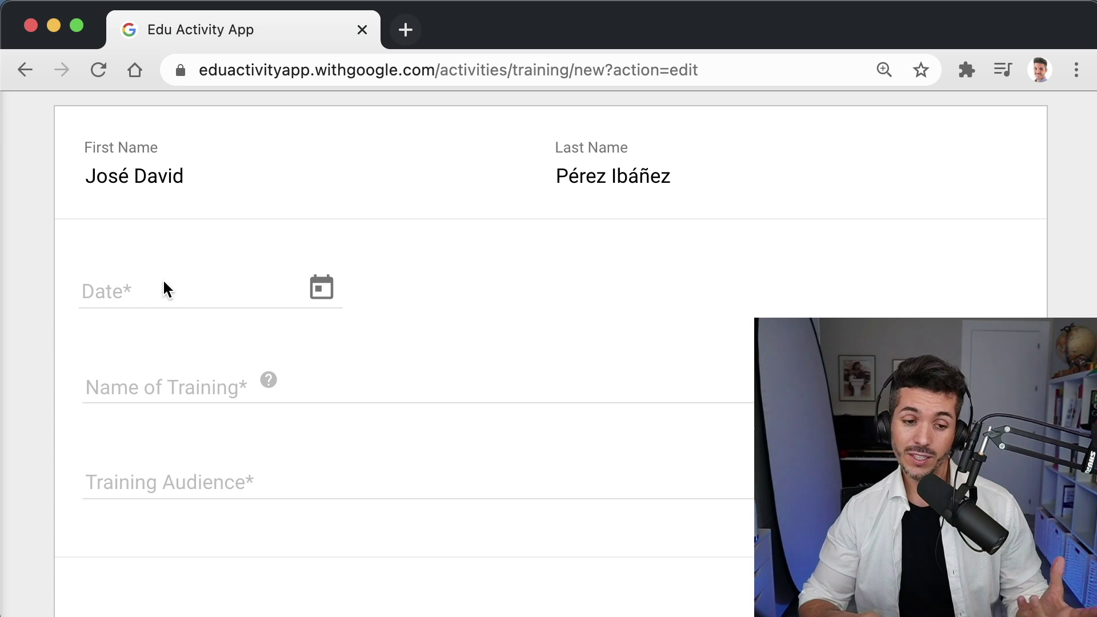
pyautogui.click(320, 290)
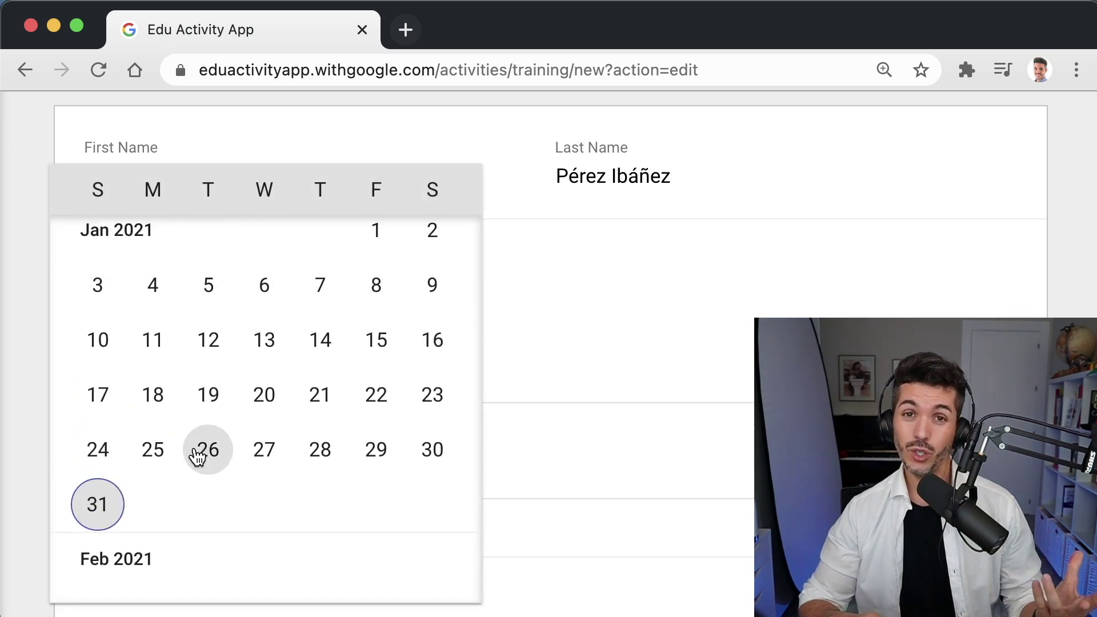
pyautogui.click(197, 457)
pyautogui.scroll(-1, 204, 447)
pyautogui.click(150, 330)
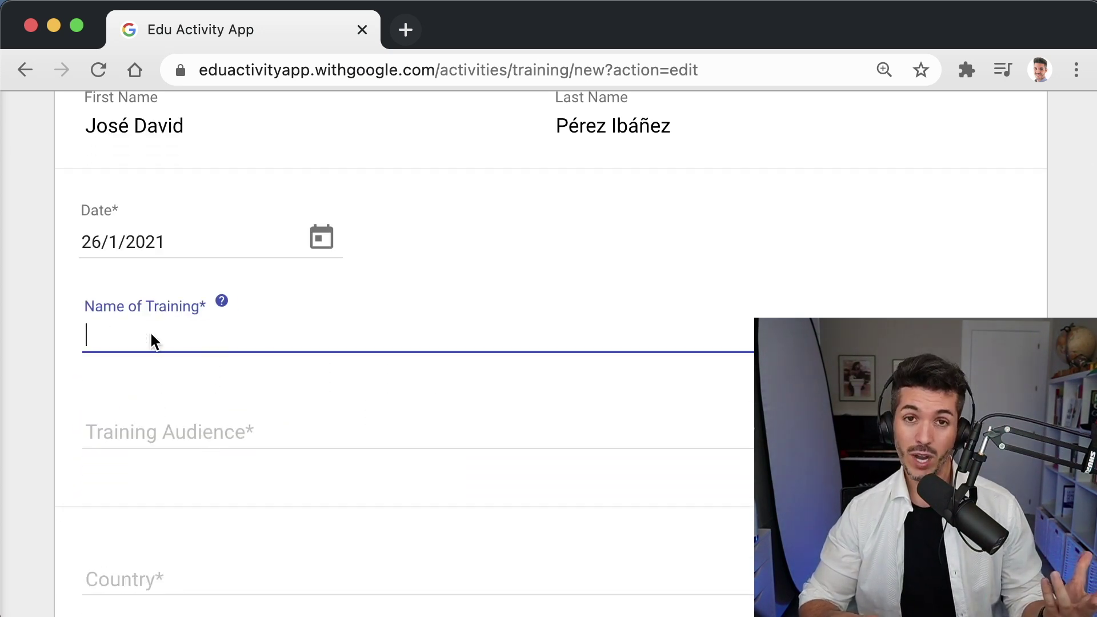
pyautogui.write('Contenidos, recursos y técnicas para una educación a distancia')
# Step: Set audience K12, country Spain, and venue 'CEIP Nuestra Señora del Rosario'
pyautogui.click(337, 440)
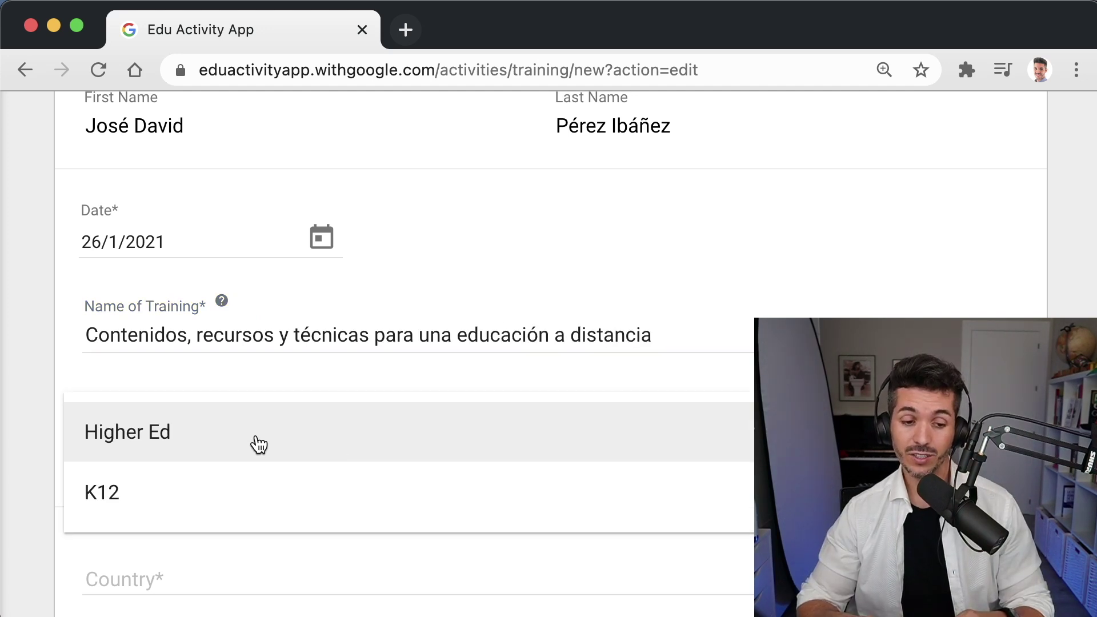
pyautogui.click(244, 511)
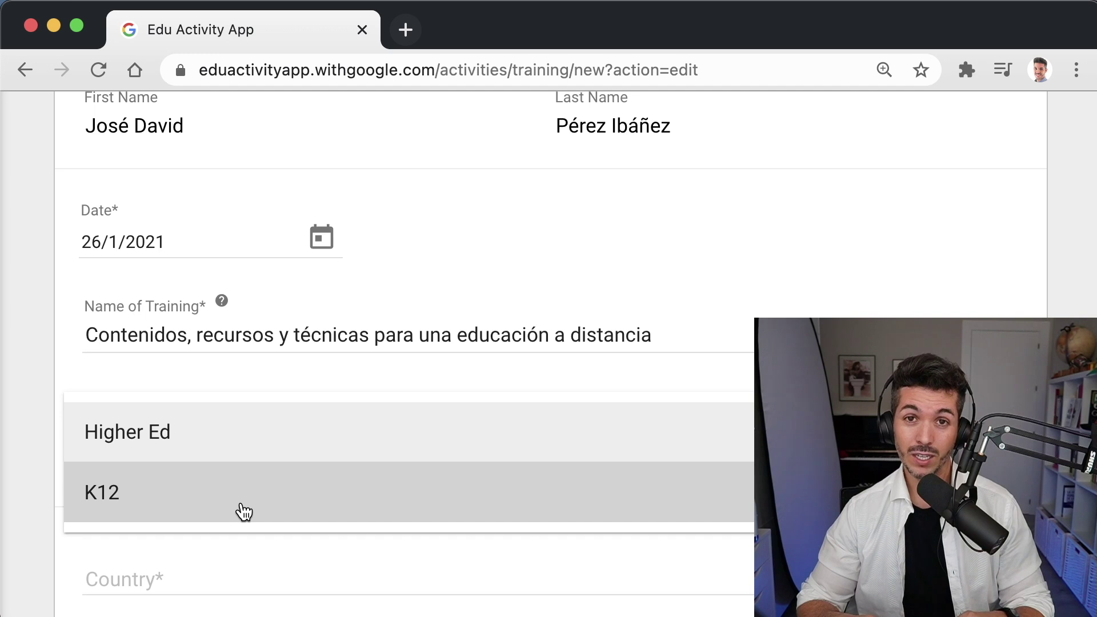
pyautogui.click(244, 511)
pyautogui.scroll(-4, 240, 509)
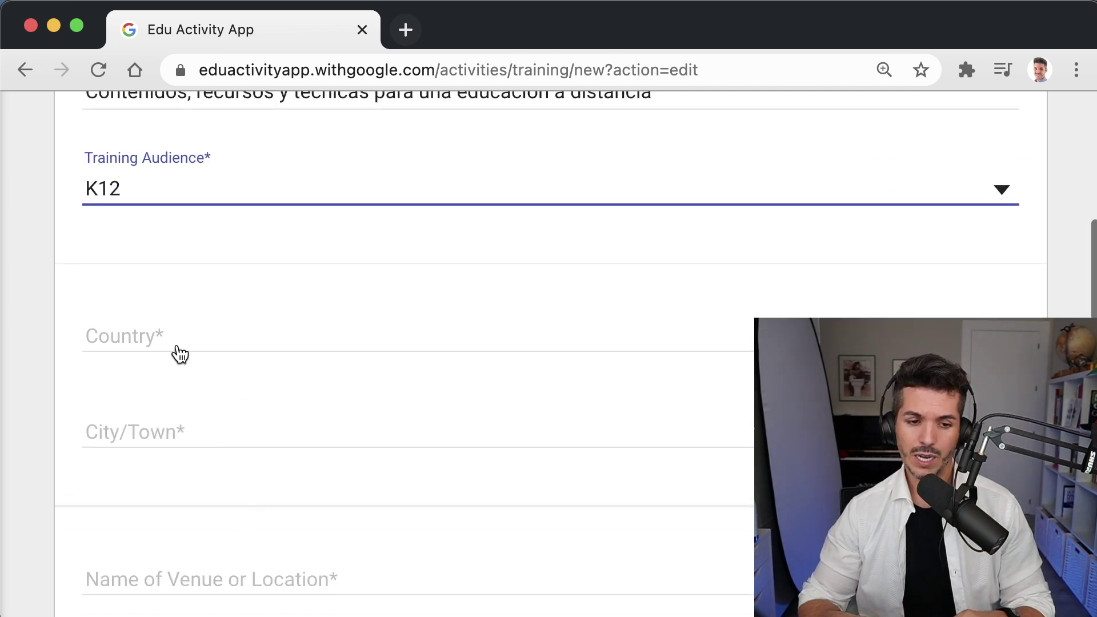
pyautogui.click(180, 354)
pyautogui.click(135, 475)
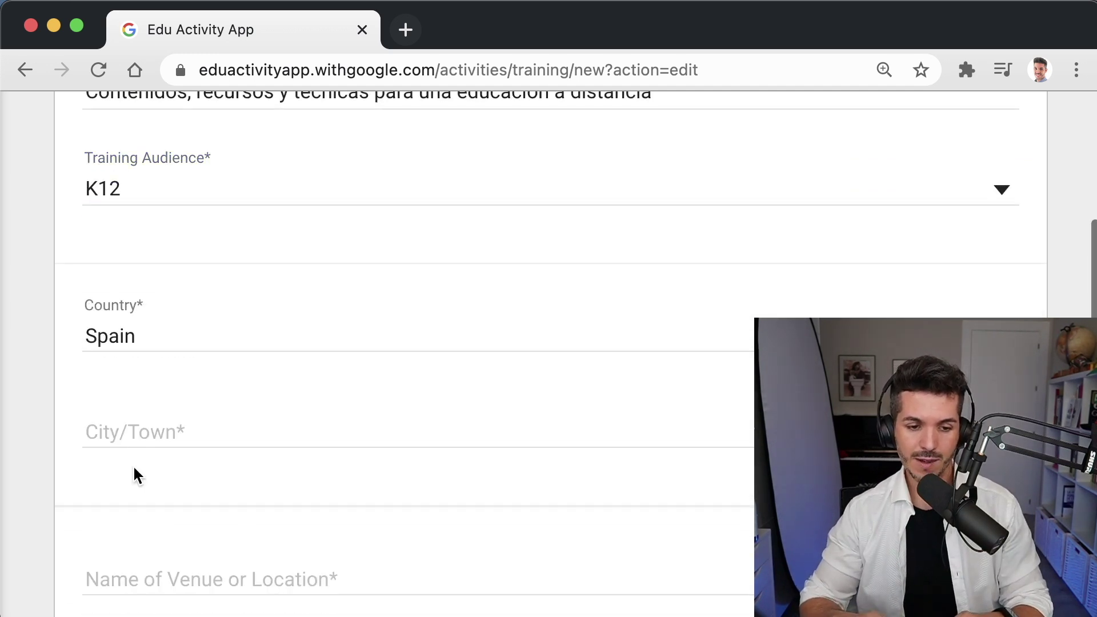
pyautogui.scroll(-2, 129, 350)
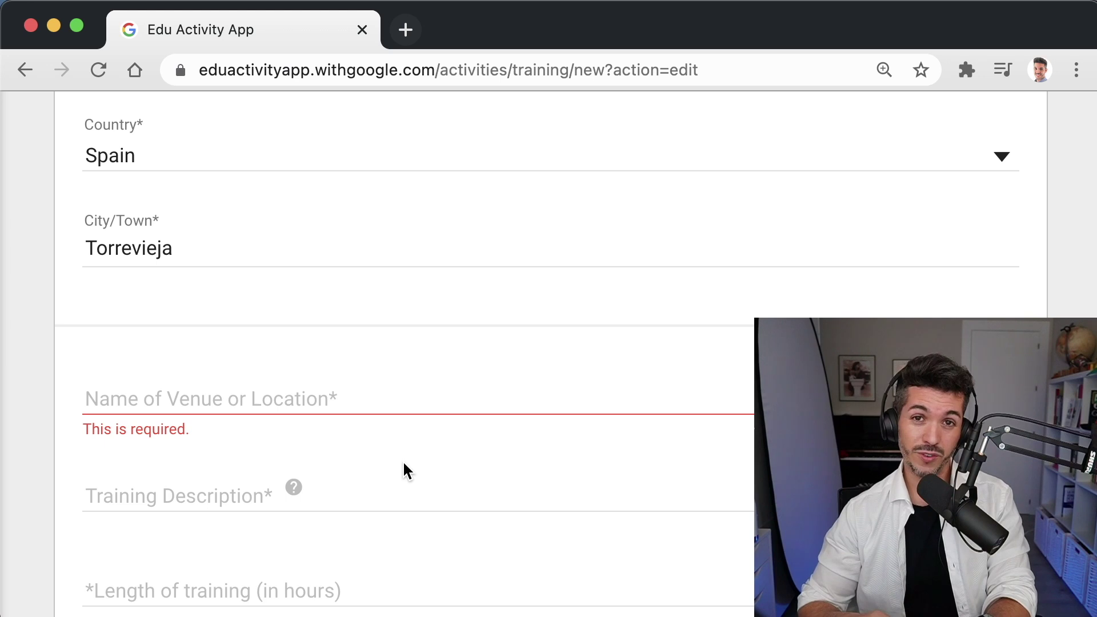
pyautogui.write('CEIP Nuestra Señora del Rosario')
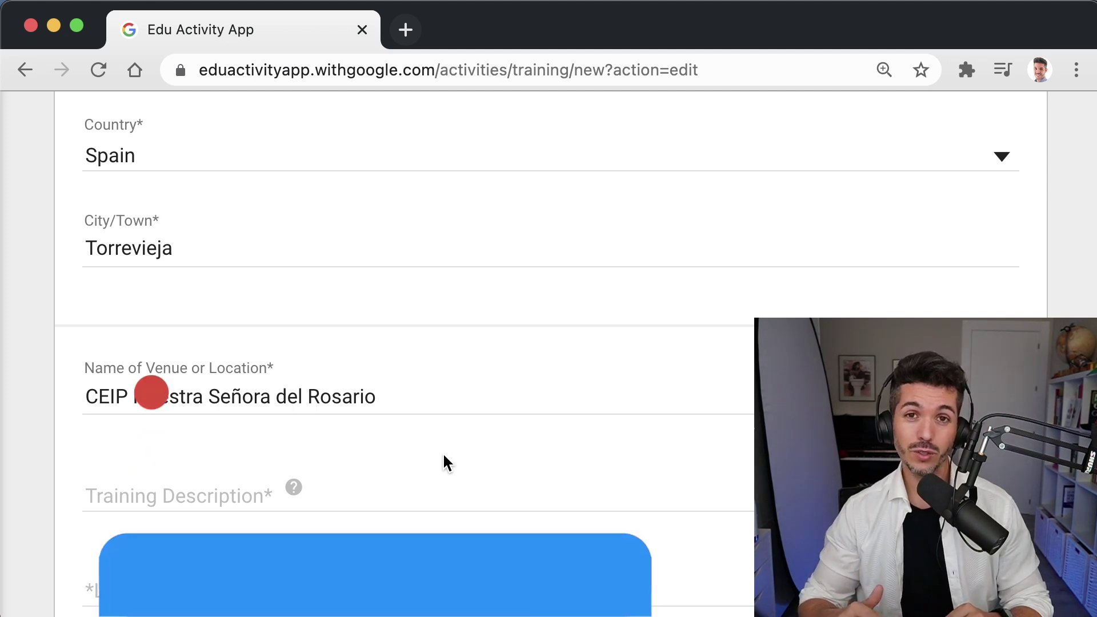
# Step: Enter the description 'Introduce Google Classroom, Meet and Jamboard for virtual learning.' and length 2,5 hours
pyautogui.scroll(-3, 444, 456)
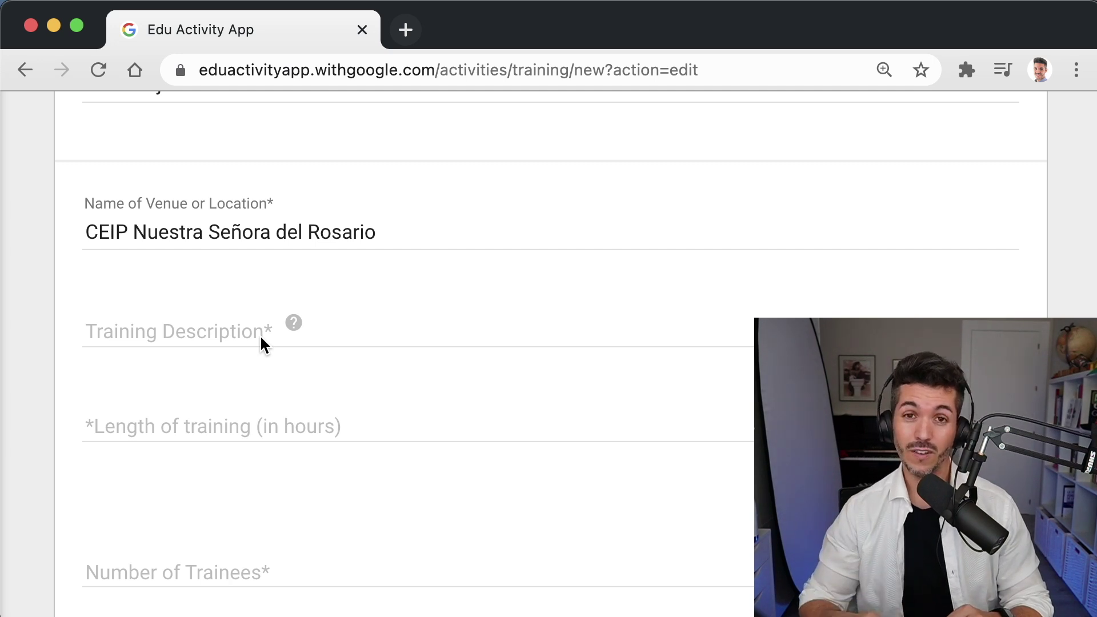
pyautogui.click(260, 338)
pyautogui.write('Introduce Google Classroom, Meet and Jamboard for virtual learning.')
pyautogui.scroll(-1, 216, 365)
pyautogui.click(216, 366)
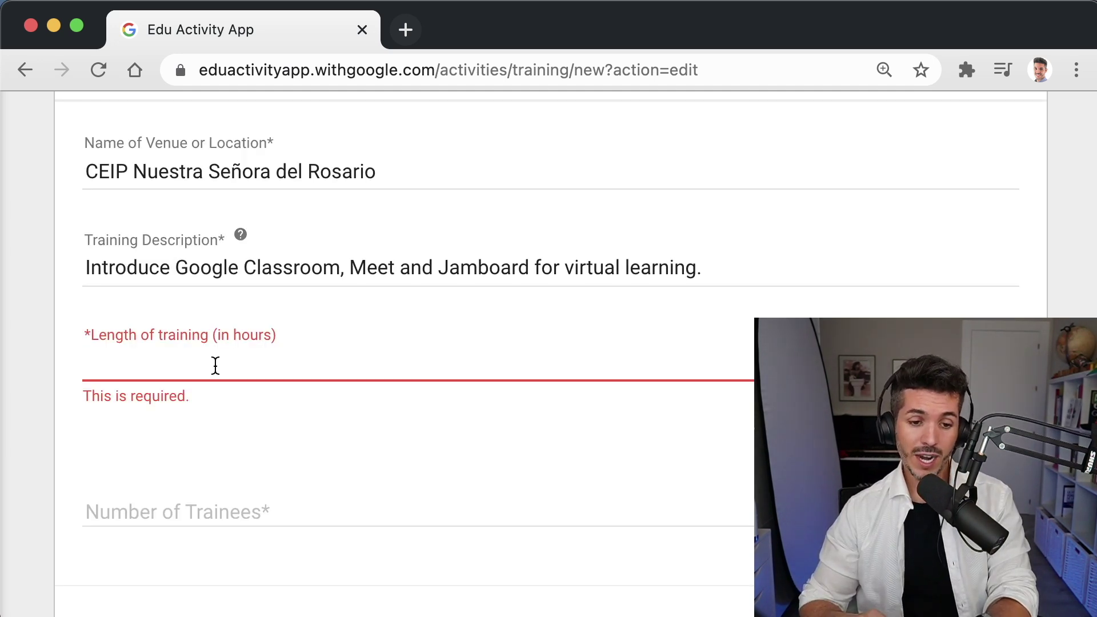
pyautogui.scroll(-1, 216, 366)
pyautogui.write('2,')
pyautogui.click(201, 426)
# Step: Set Number of Trainees to 38 and Delivery Format to Online
pyautogui.scroll(-4, 209, 372)
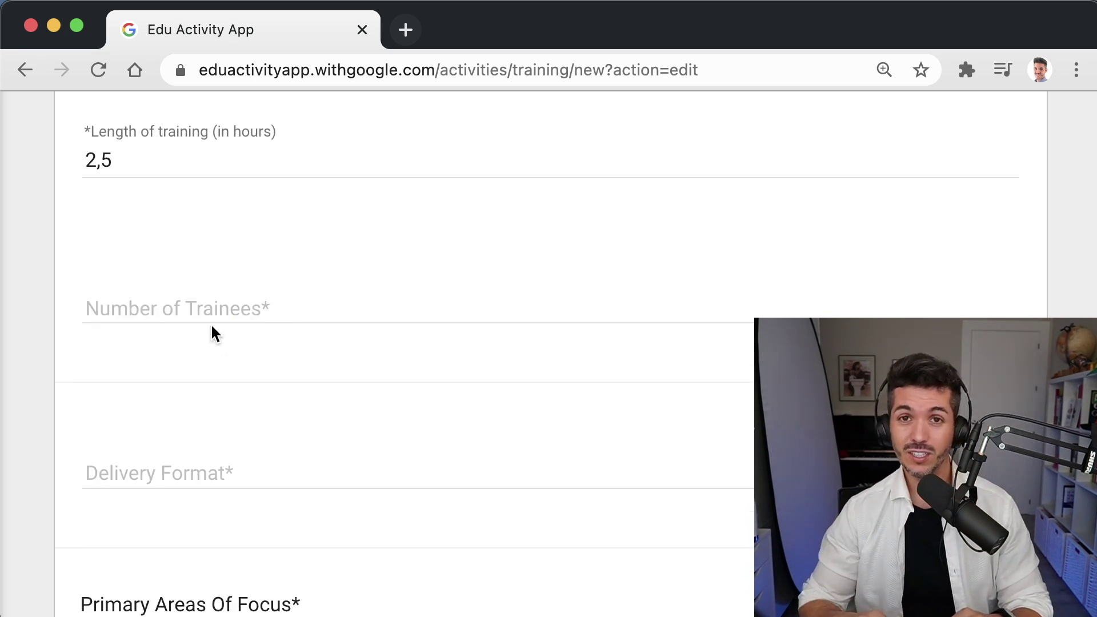
pyautogui.click(209, 324)
pyautogui.write('38')
pyautogui.scroll(-4, 180, 348)
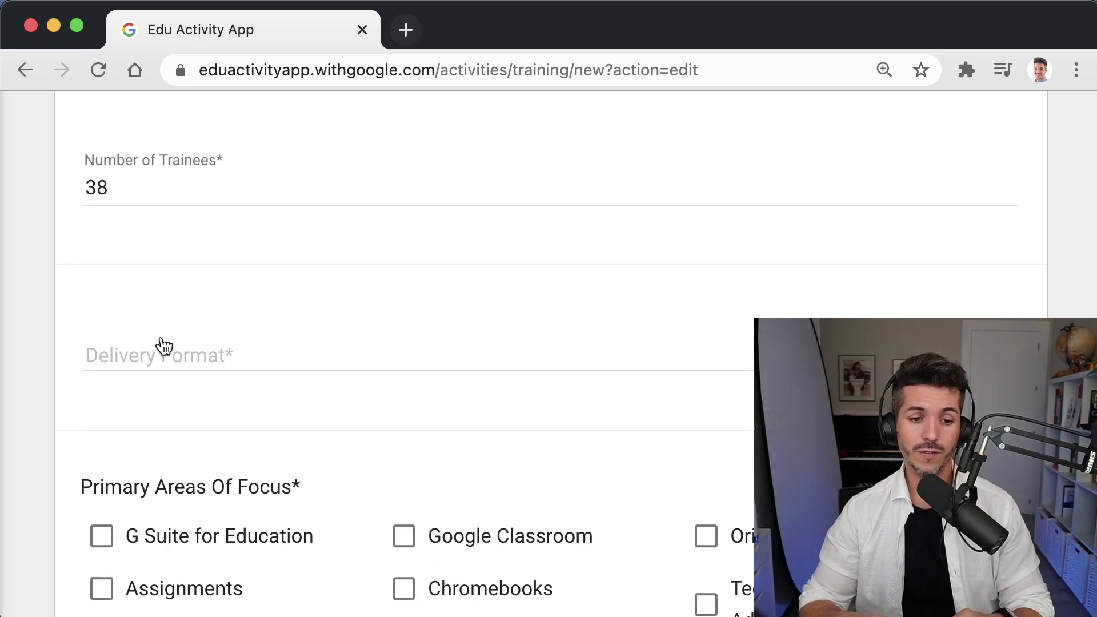
pyautogui.click(204, 350)
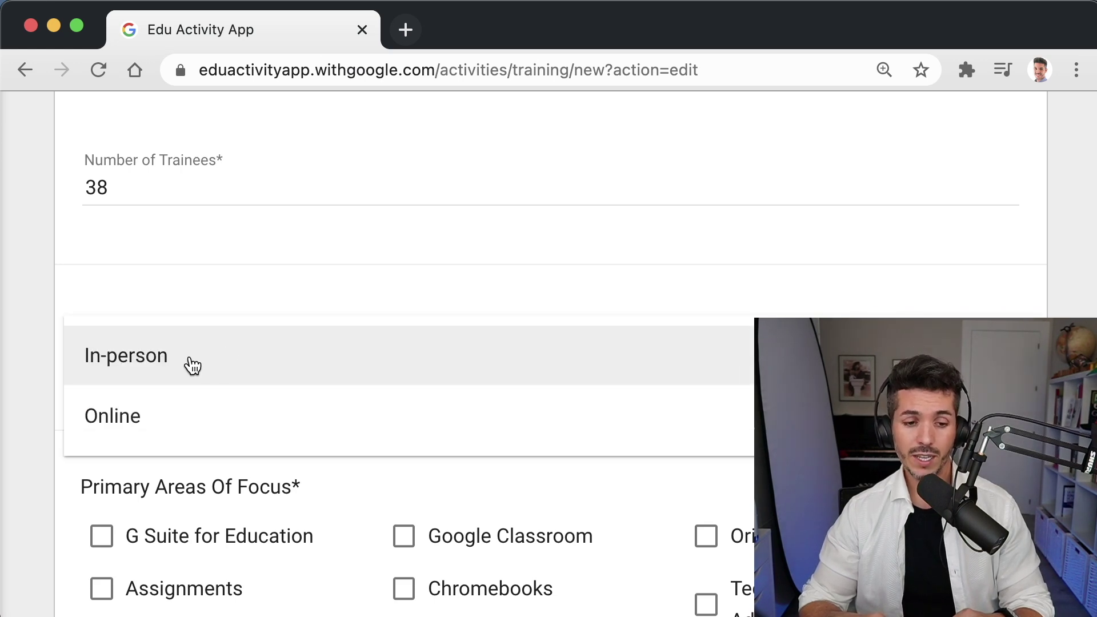
pyautogui.click(182, 406)
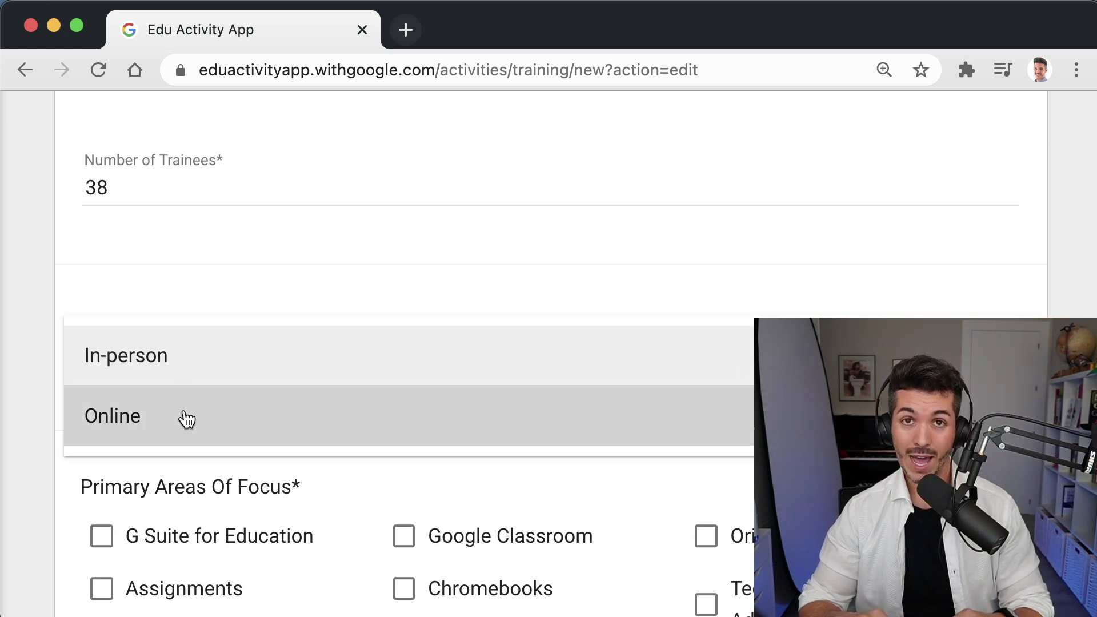
pyautogui.scroll(-8, 78, 155)
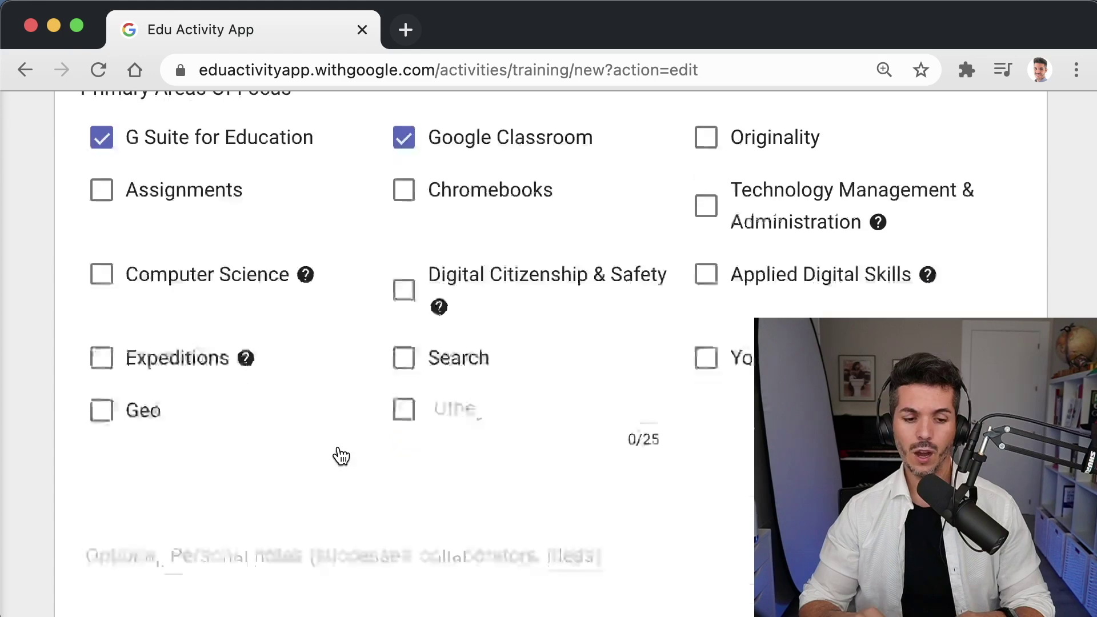
# Step: Paste the Google Slides link into Personal notes and preview the training event
pyautogui.scroll(-4, 341, 456)
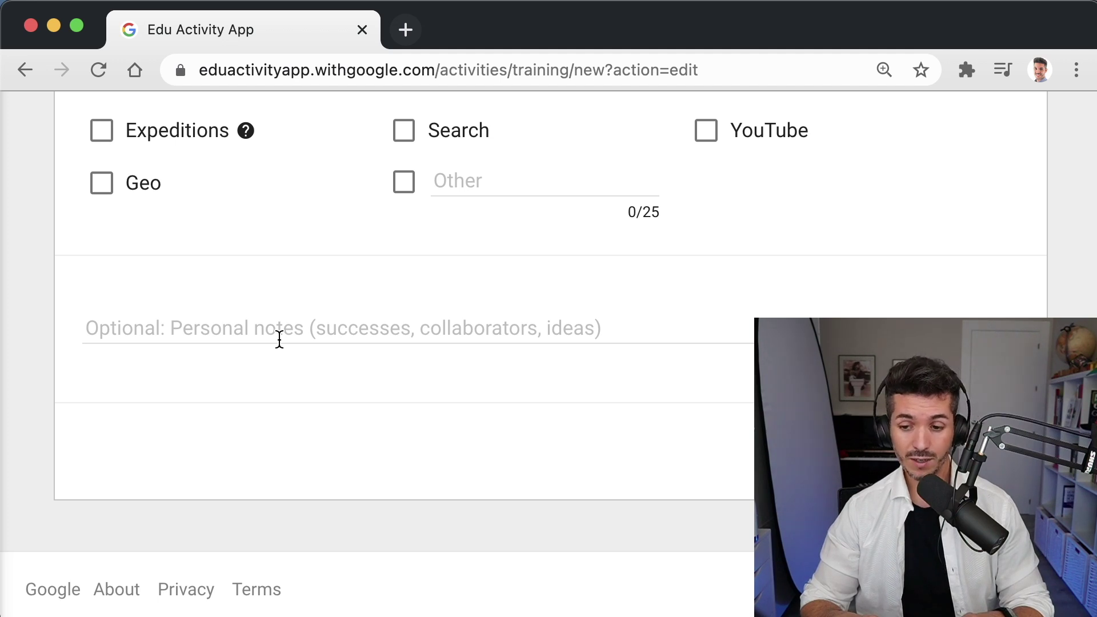
pyautogui.press('super+v')
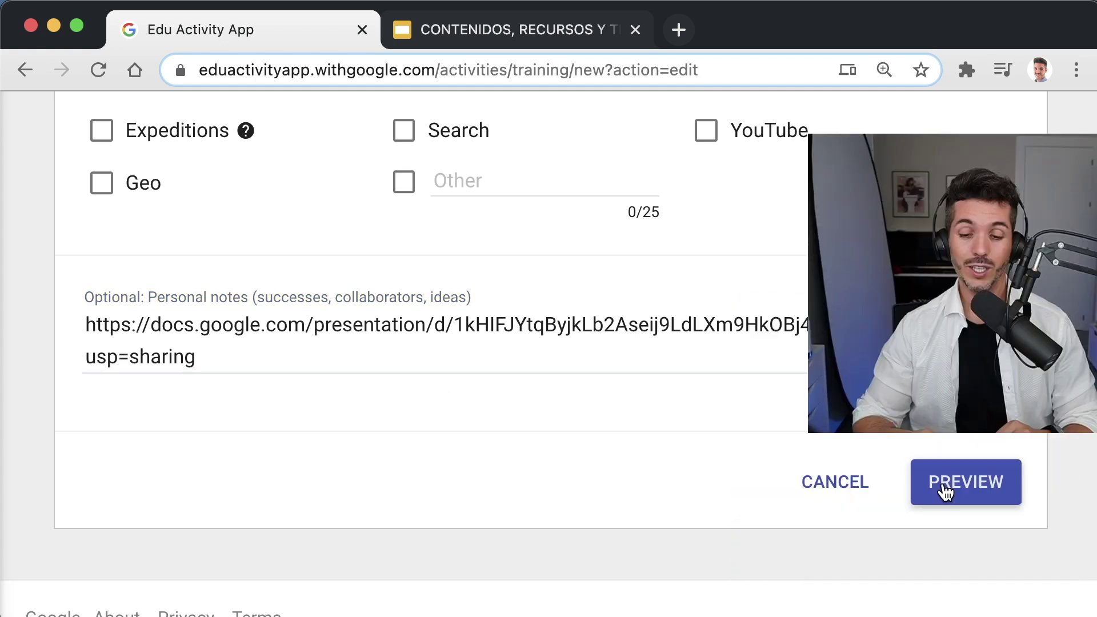
pyautogui.click(946, 482)
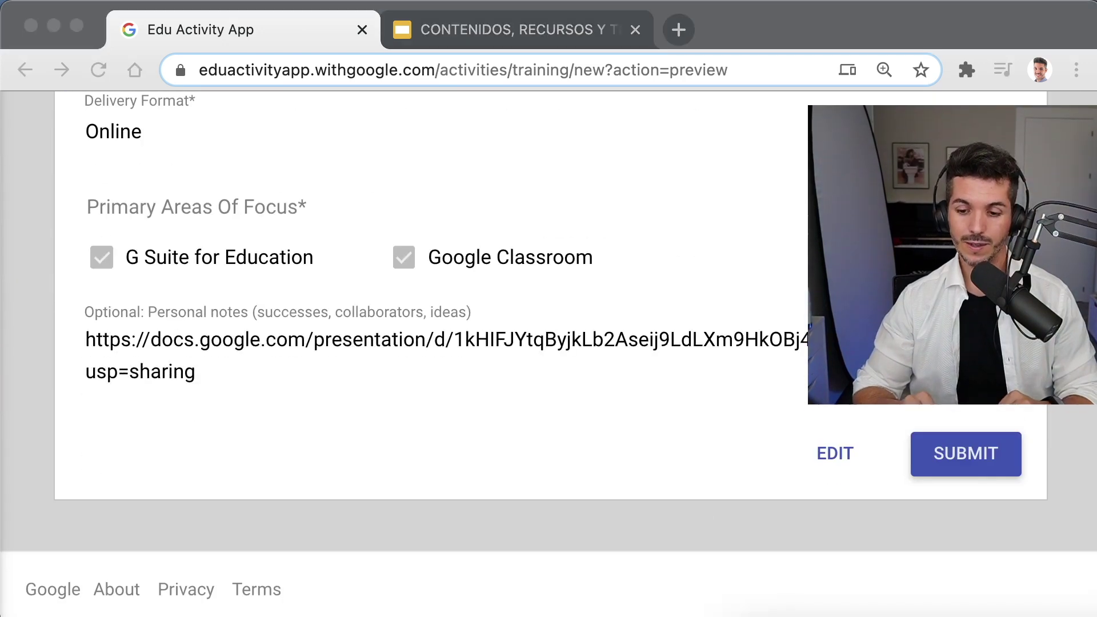
# Step: Submit the report and review the View All My Activity list
pyautogui.click(955, 460)
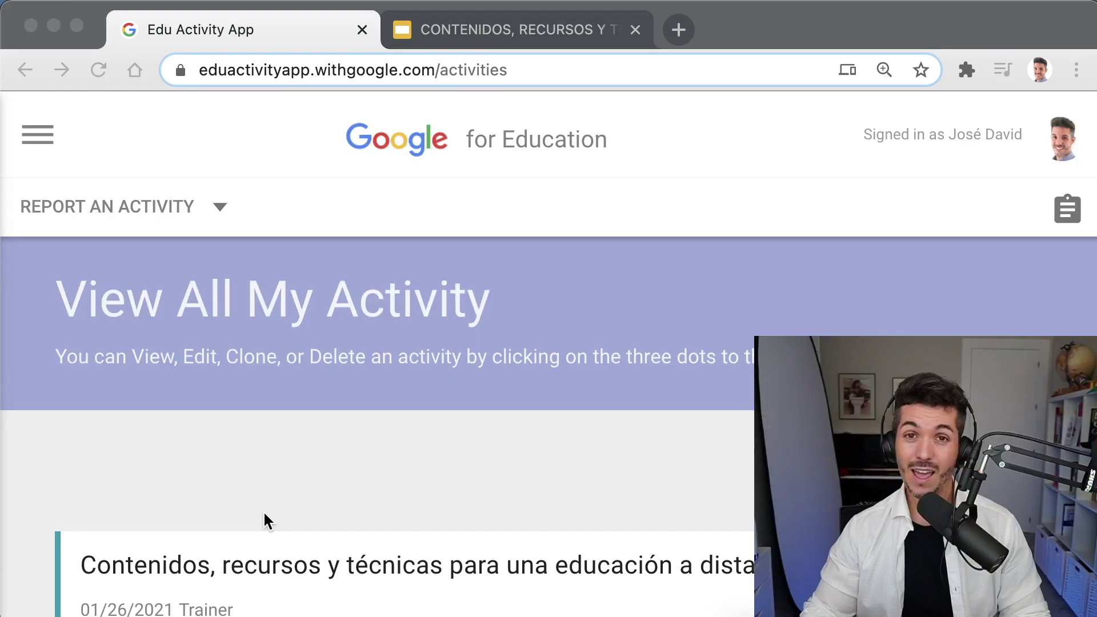
pyautogui.scroll(-1, 264, 514)
pyautogui.scroll(-7, 263, 510)
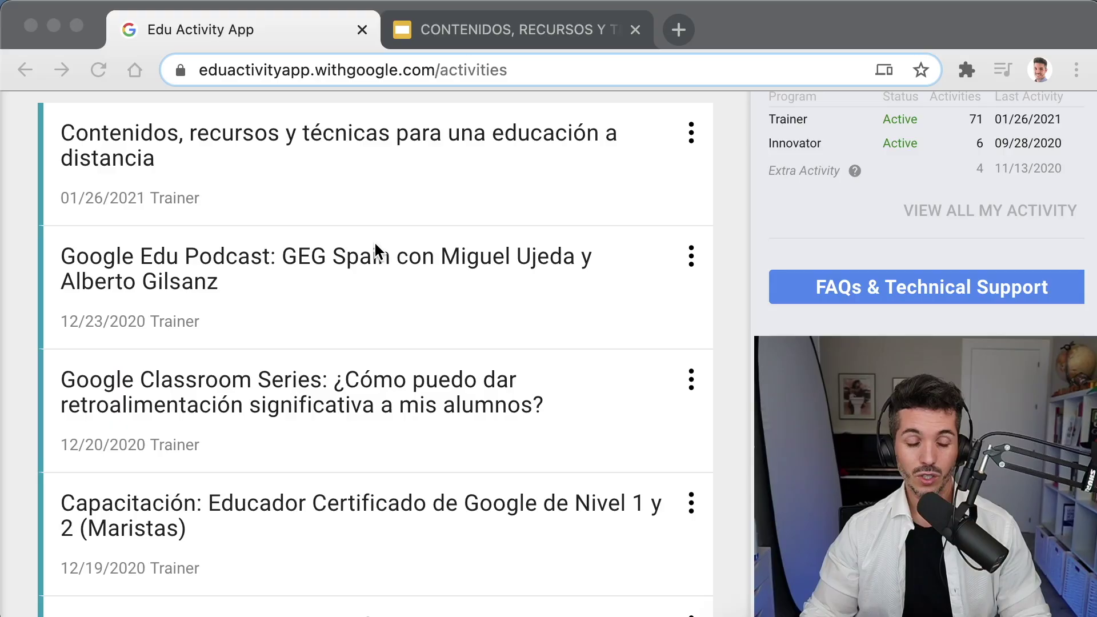
pyautogui.scroll(8, 374, 241)
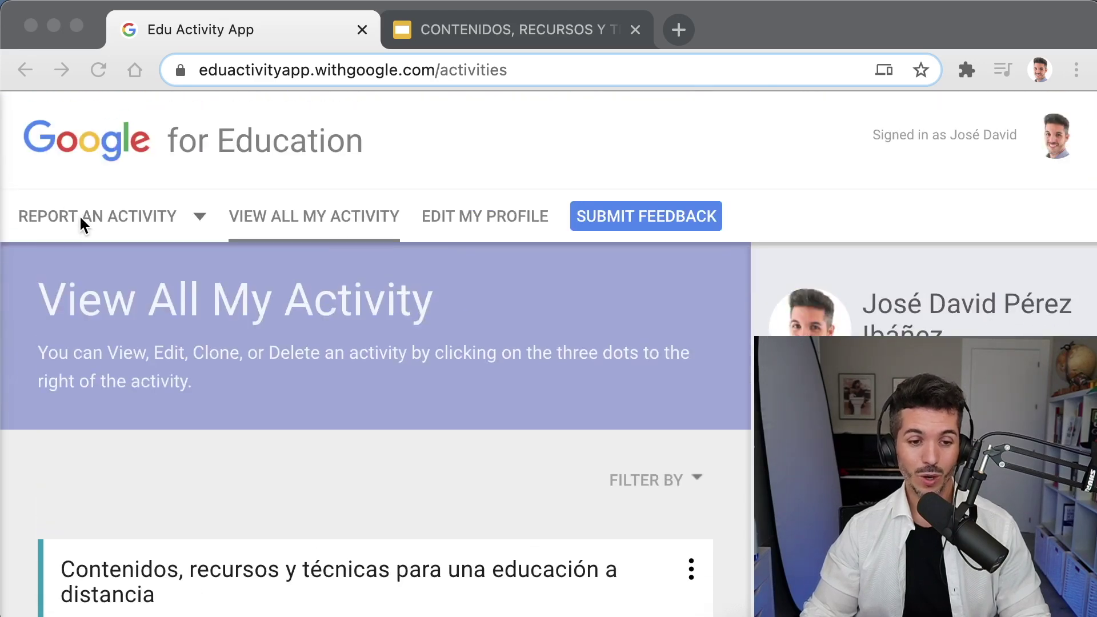
# Step: Start another single Training Event dated 13 January 2021
pyautogui.click(80, 223)
pyautogui.click(49, 227)
pyautogui.scroll(-3, 263, 429)
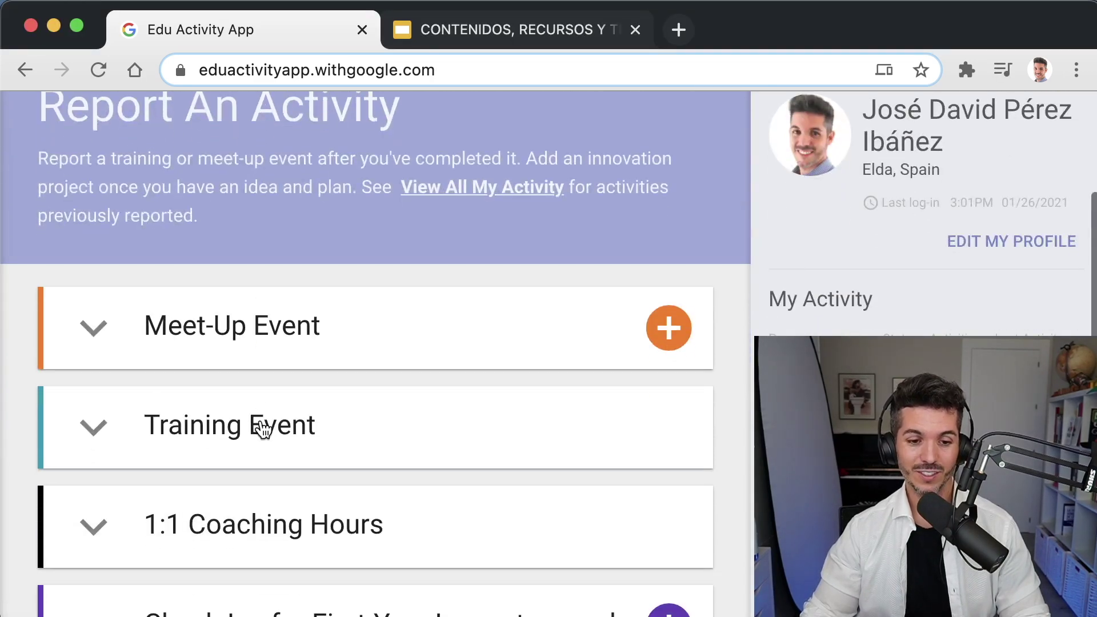
pyautogui.click(262, 429)
pyautogui.scroll(-4, 236, 440)
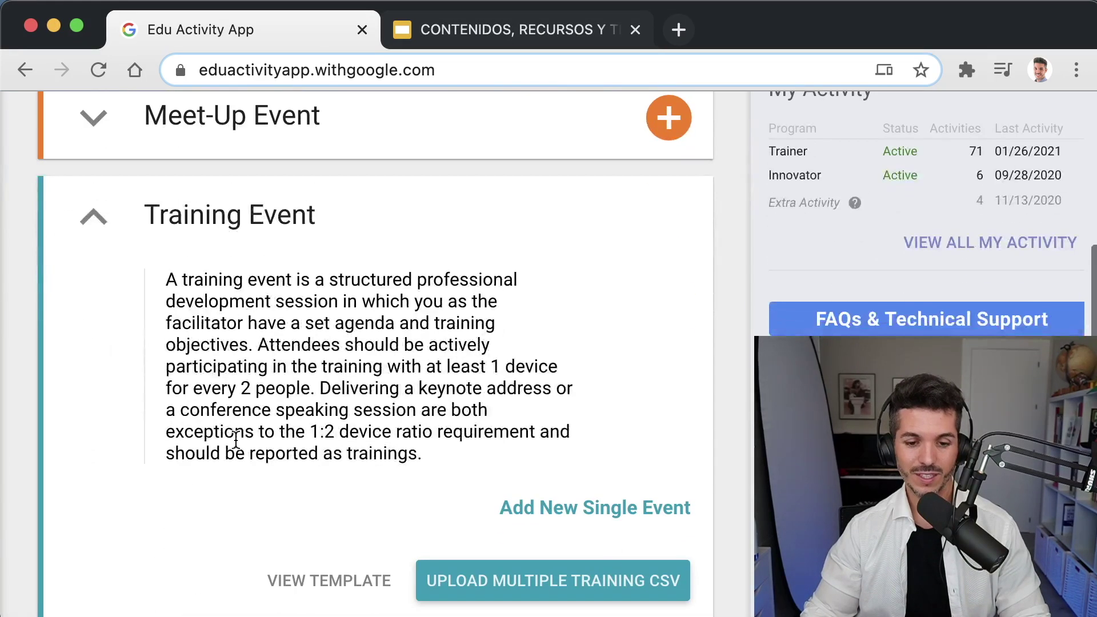
pyautogui.click(630, 510)
pyautogui.scroll(-5, 627, 512)
pyautogui.click(336, 238)
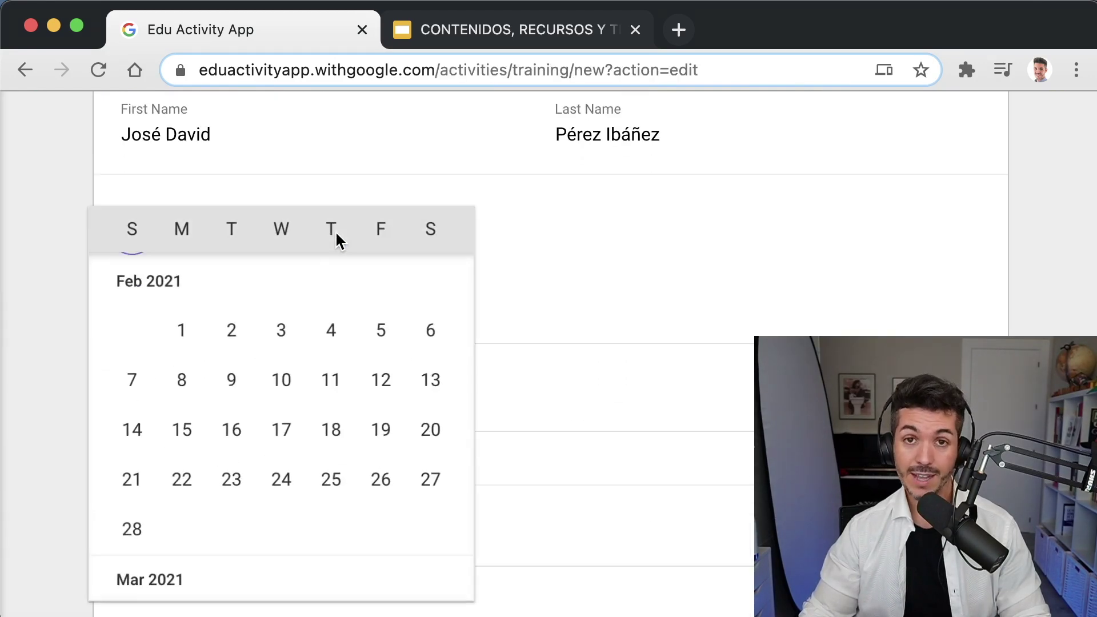
pyautogui.scroll(2, 335, 235)
pyautogui.scroll(2, 323, 264)
pyautogui.click(276, 331)
# Step: Paste the video title as training name, choose audience K12, and enter venue 'YouTube'
pyautogui.click(309, 329)
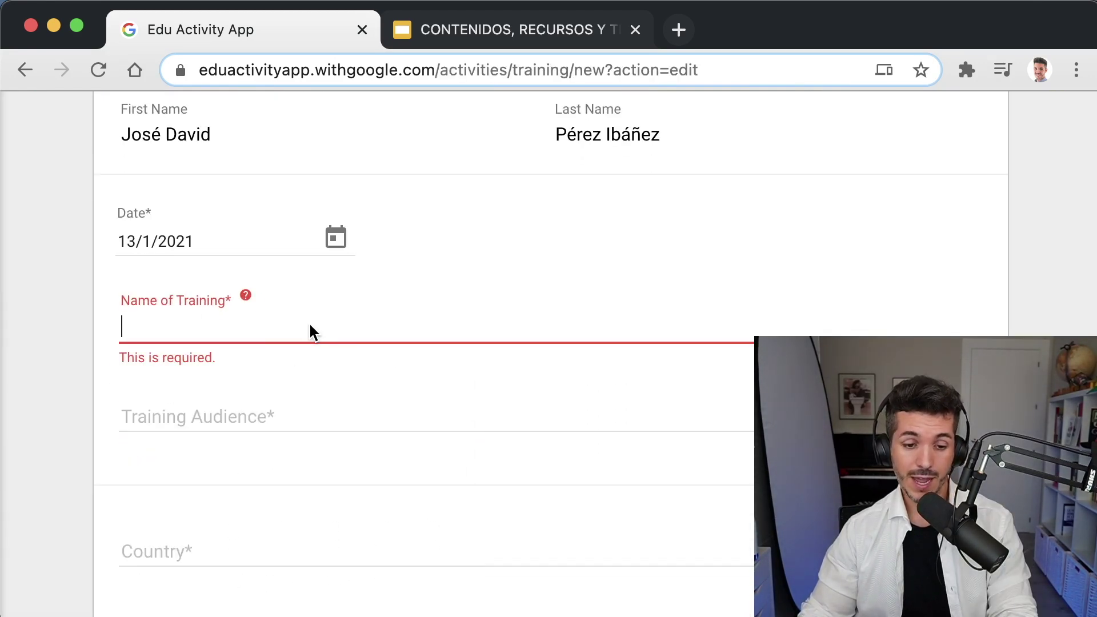
pyautogui.write('▶ CREAR EXÁMENES ONLINE 💻 Con Corrección Automática 👩\u200d🏫👨\u200d🏫 (TUTORIAL Completo)')
pyautogui.scroll(-2, 600, 460)
pyautogui.click(347, 347)
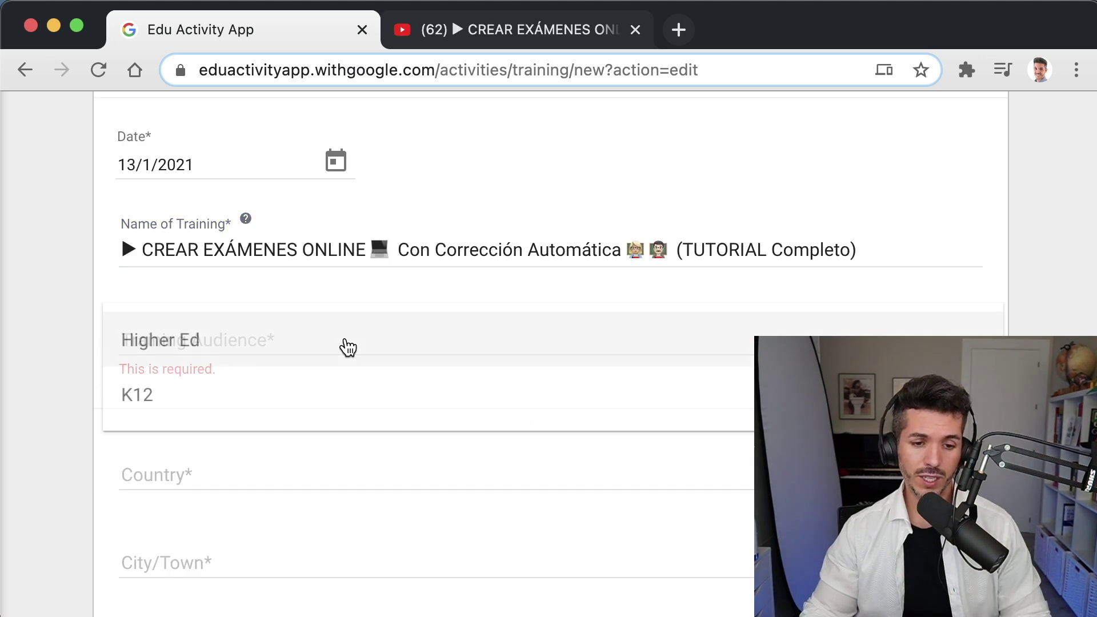
pyautogui.click(343, 392)
pyautogui.scroll(-4, 235, 363)
pyautogui.click(186, 291)
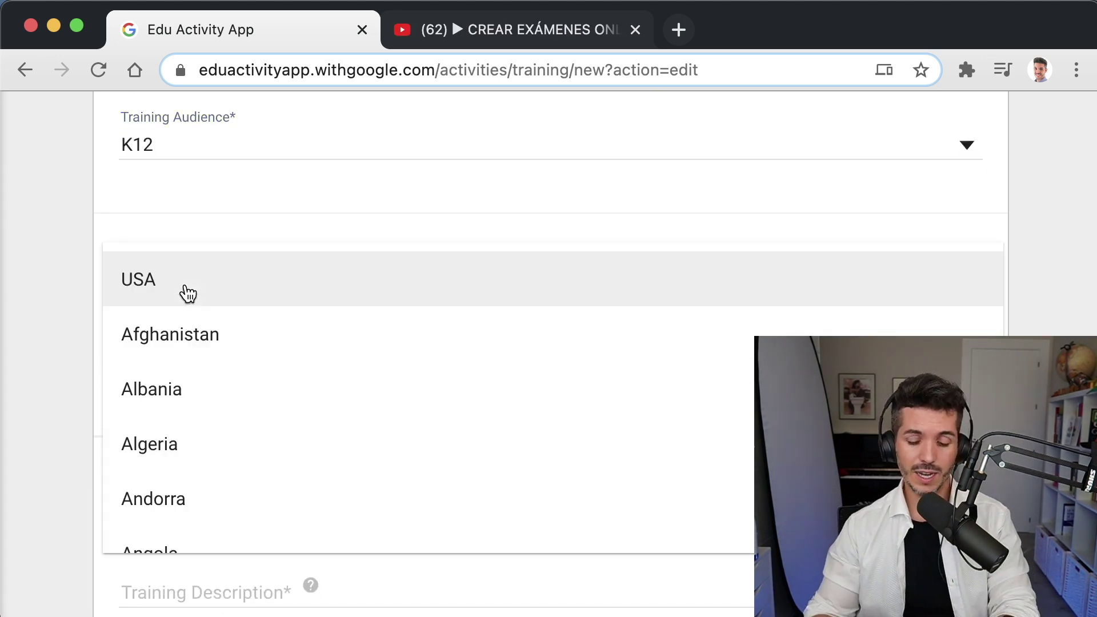
pyautogui.click(245, 310)
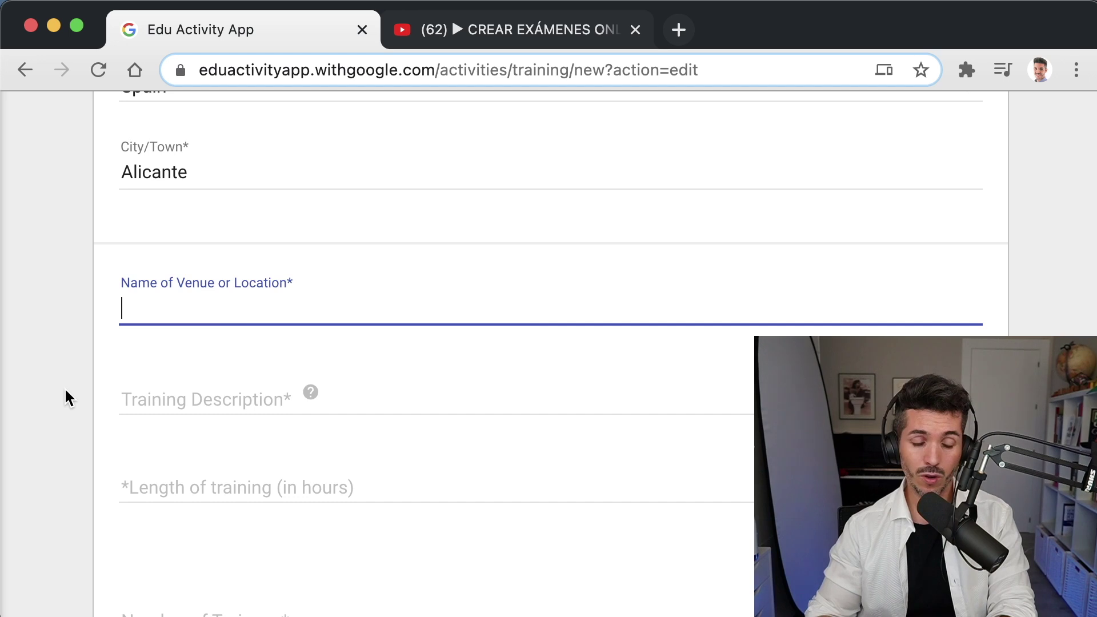
pyautogui.write('YouTube')
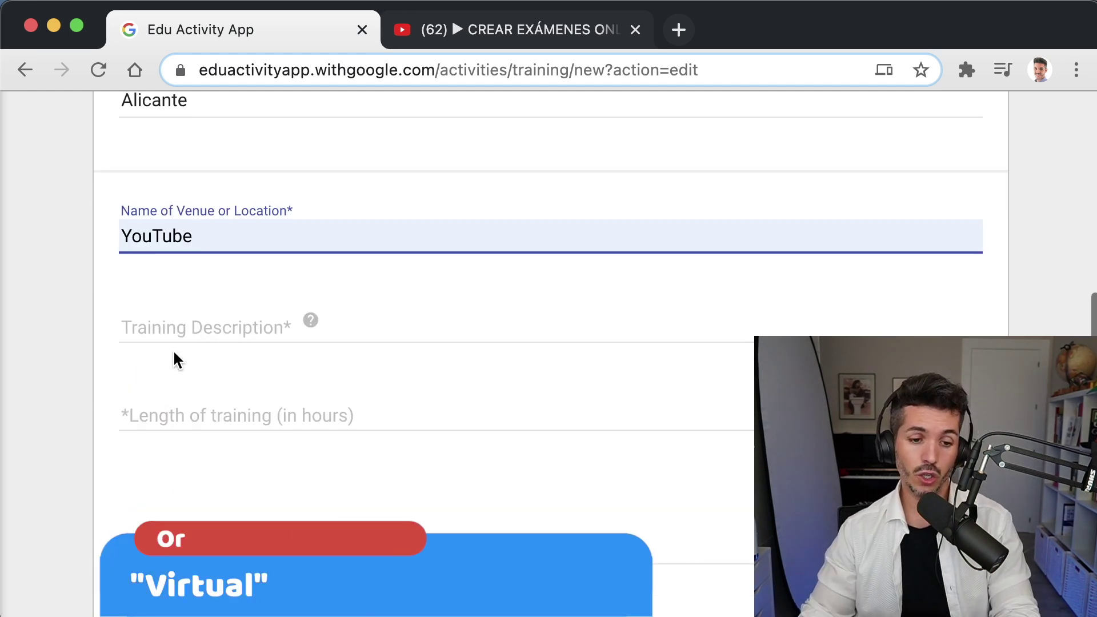
# Step: Enter the Google Forms online exams description and a length of 0,25 hours
pyautogui.click(162, 337)
pyautogui.write('In this video, I show I to use Google Forms to create online exams easily.')
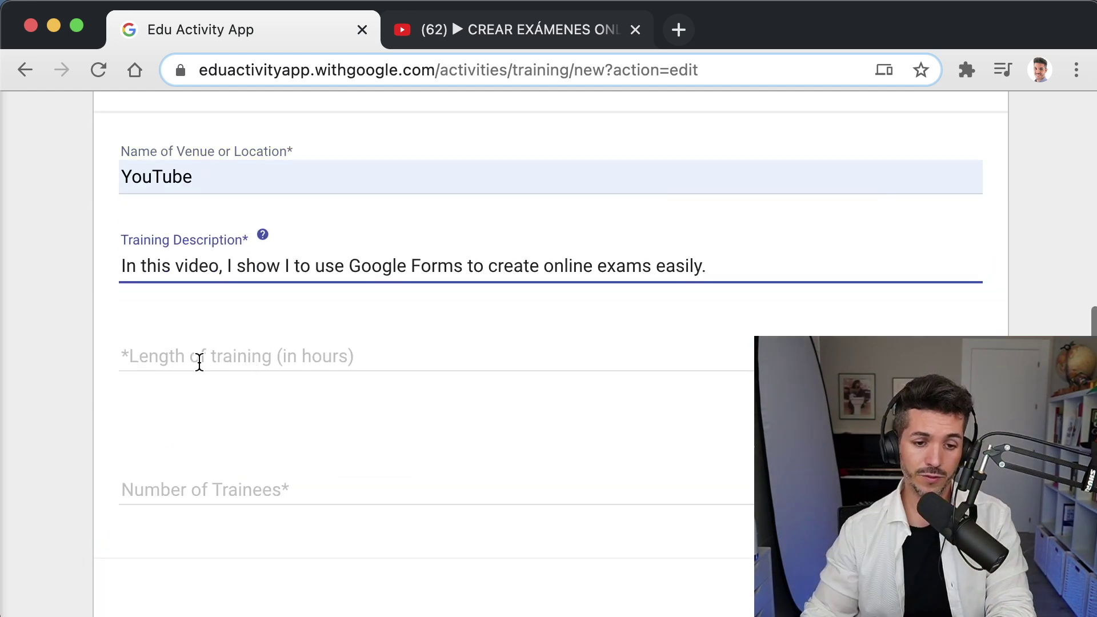
pyautogui.click(199, 354)
pyautogui.write('0,25')
pyautogui.scroll(-3, 223, 306)
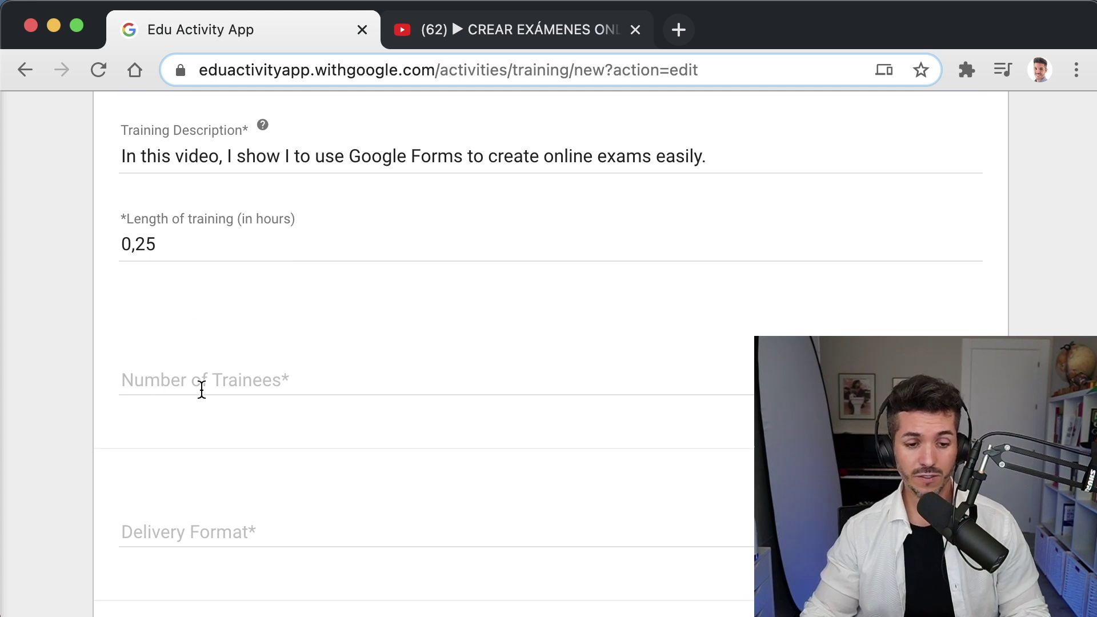
pyautogui.press('super+plus')
# Step: Set Number of Trainees to 3412, copied from the YouTube video tab
pyautogui.click(252, 326)
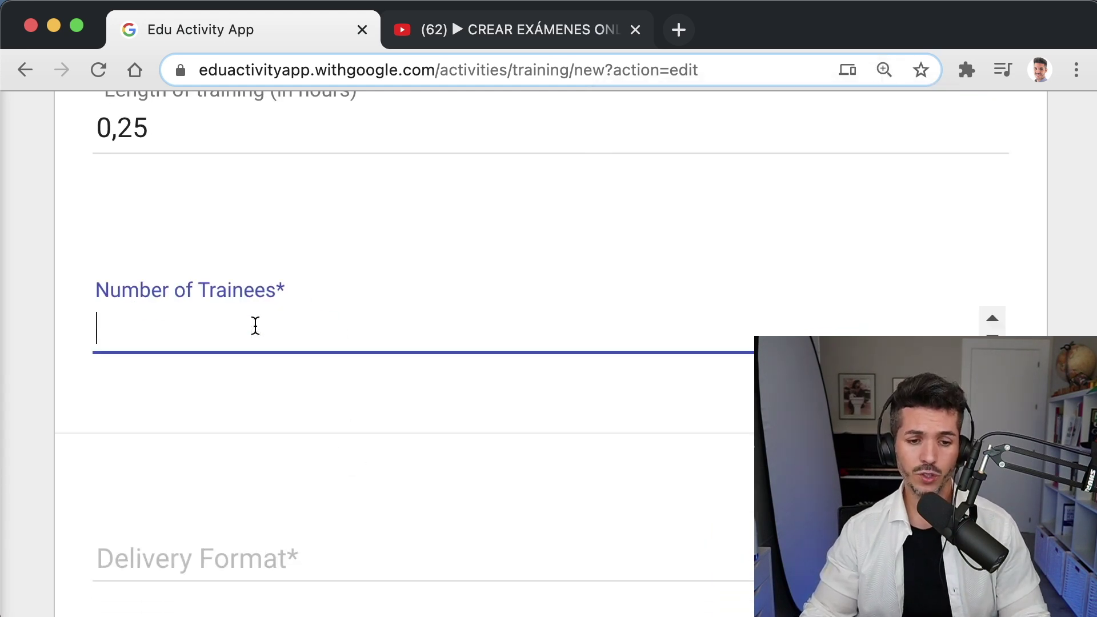
pyautogui.click(368, 371)
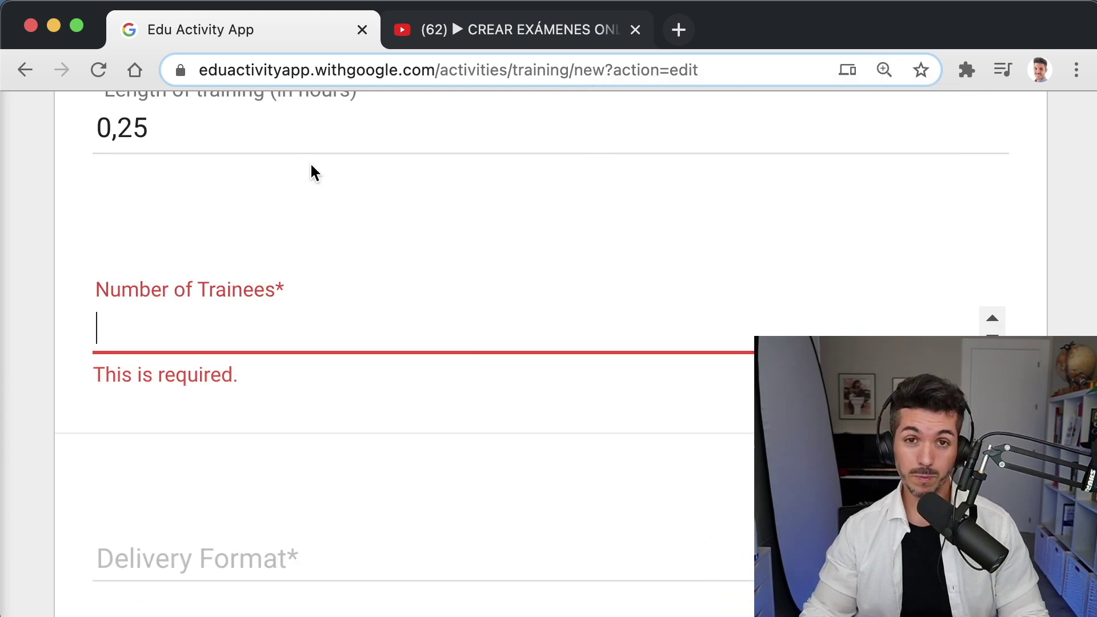
pyautogui.click(537, 27)
pyautogui.scroll(-3, 309, 420)
pyautogui.hotkey('ctrl', 'shift', 'Tab')
pyautogui.write('3412')
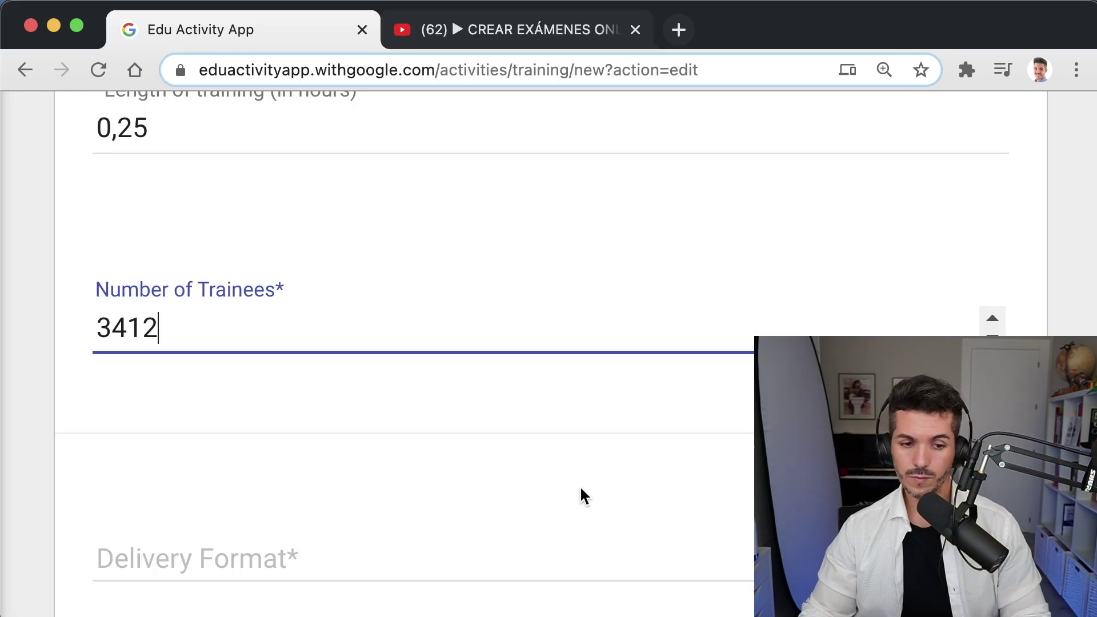
pyautogui.scroll(-3, 579, 485)
# Step: Choose Online delivery, tick G Suite for Education, paste the video link in notes, and preview
pyautogui.click(335, 384)
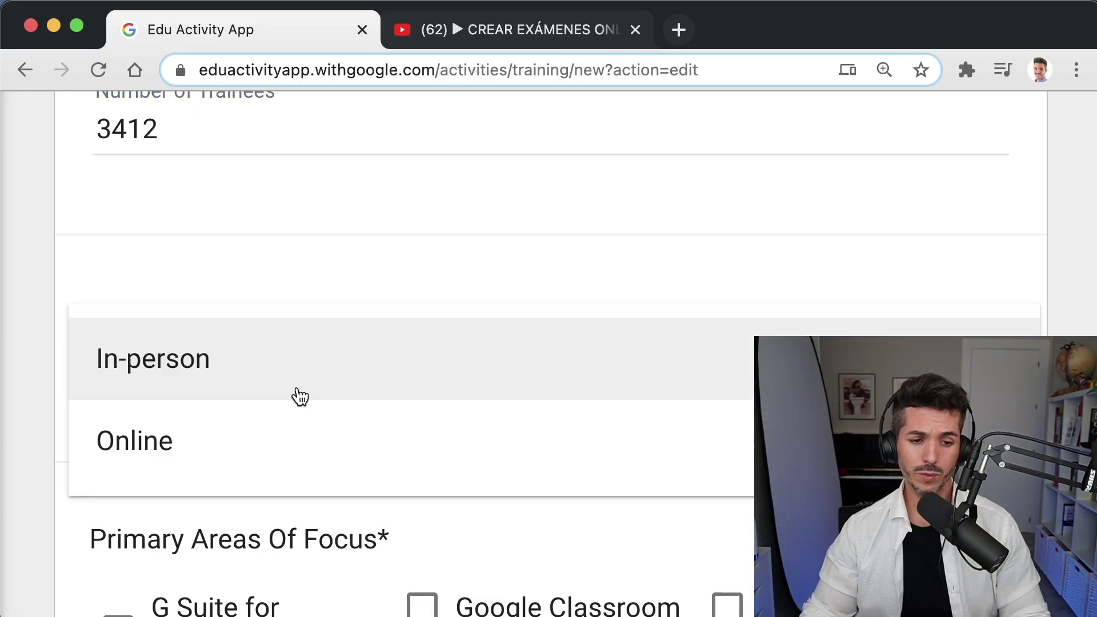
pyautogui.click(232, 437)
pyautogui.scroll(-5, 246, 434)
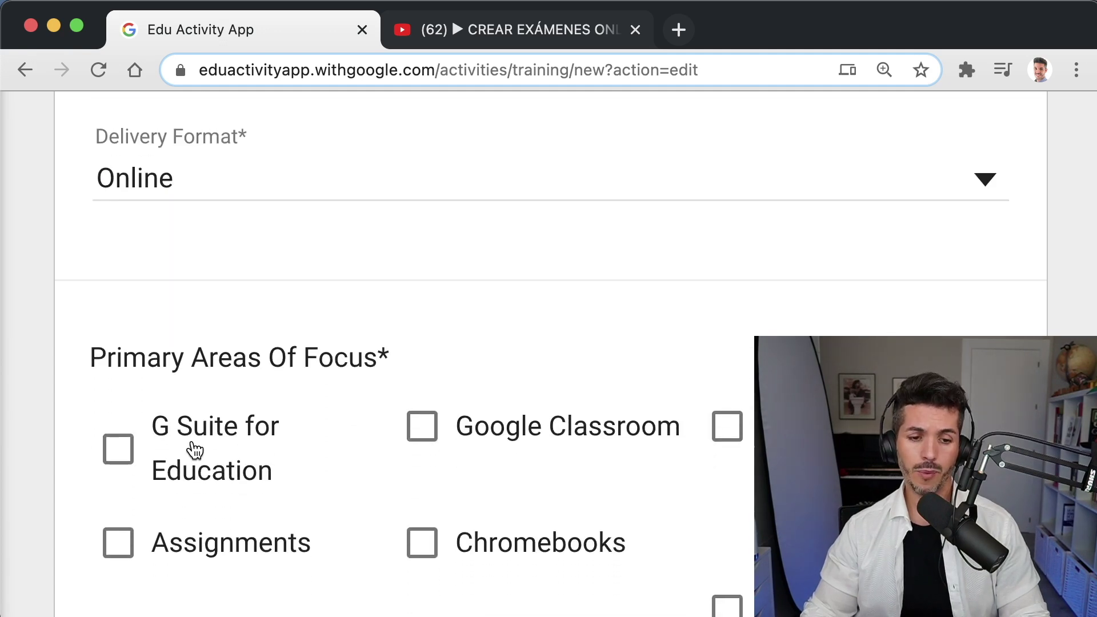
pyautogui.click(117, 296)
pyautogui.scroll(-9, 115, 296)
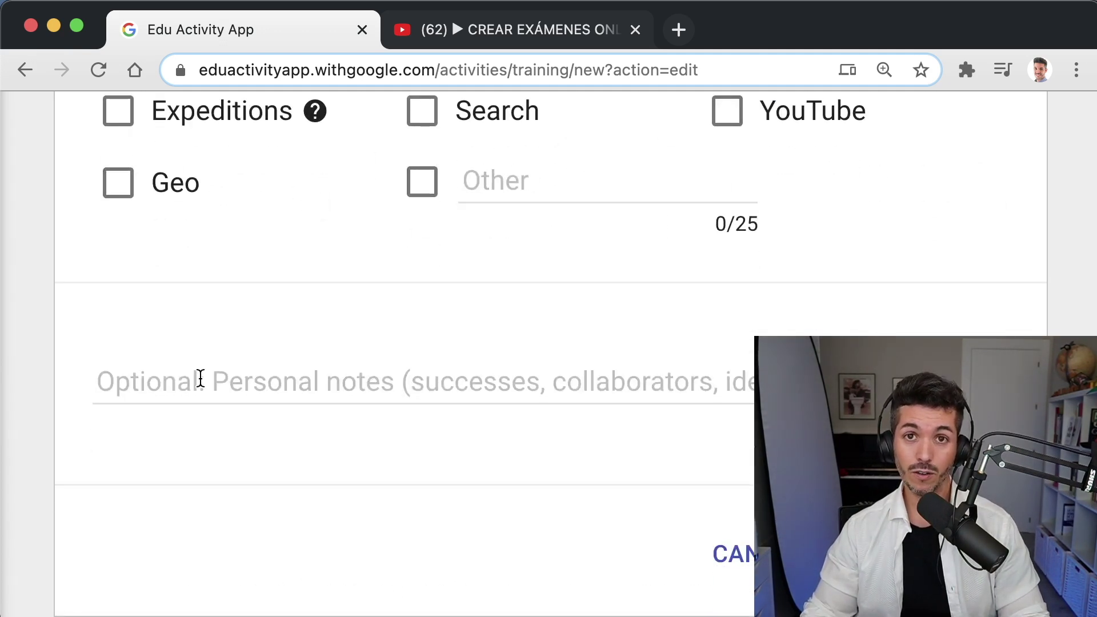
pyautogui.click(201, 379)
pyautogui.write('https://youtu.be/ueEnAF1bjQs')
pyautogui.click(925, 558)
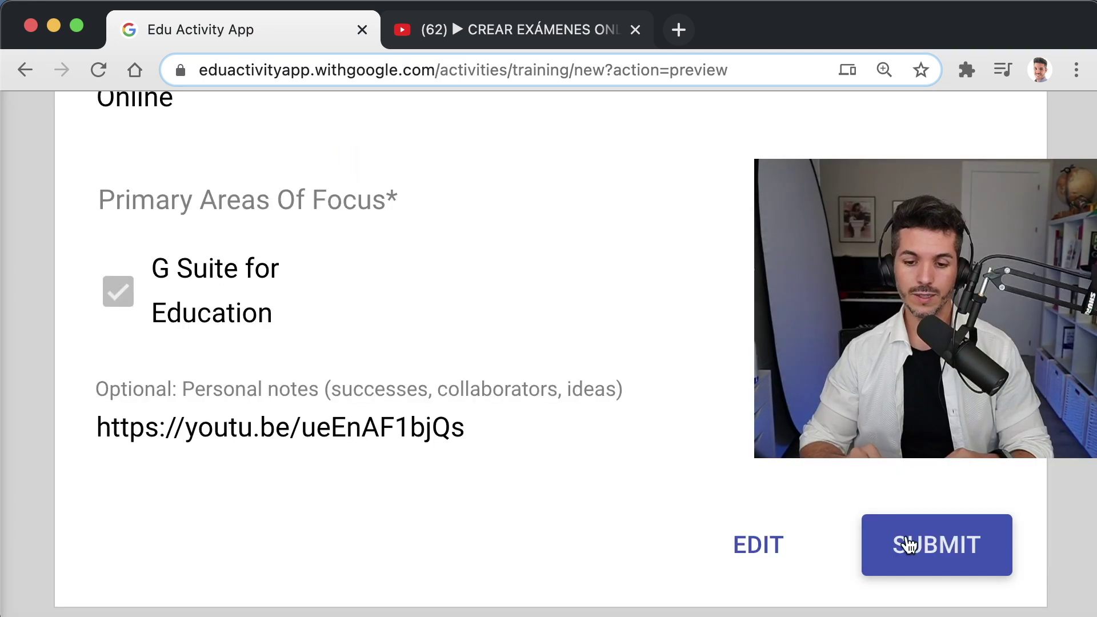
# Step: Submit the online exams training event report
pyautogui.click(907, 543)
pyautogui.scroll(-4, 925, 497)
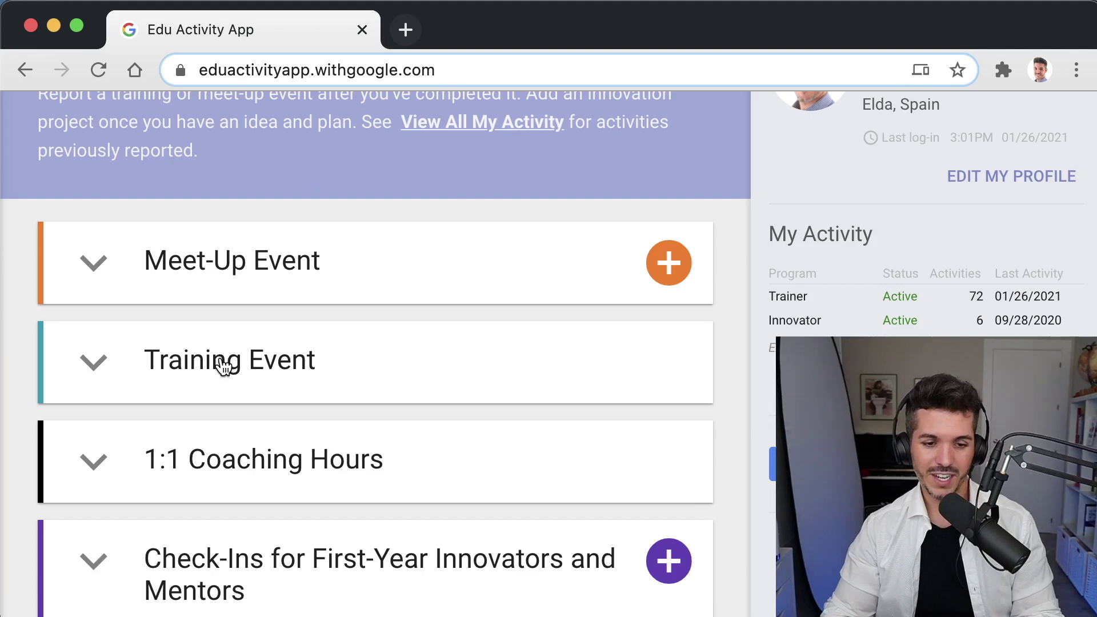
# Step: Open the Training Event bulk upload template in Google Sheets and make an editable copy
pyautogui.click(223, 366)
pyautogui.scroll(-4, 318, 529)
pyautogui.click(317, 529)
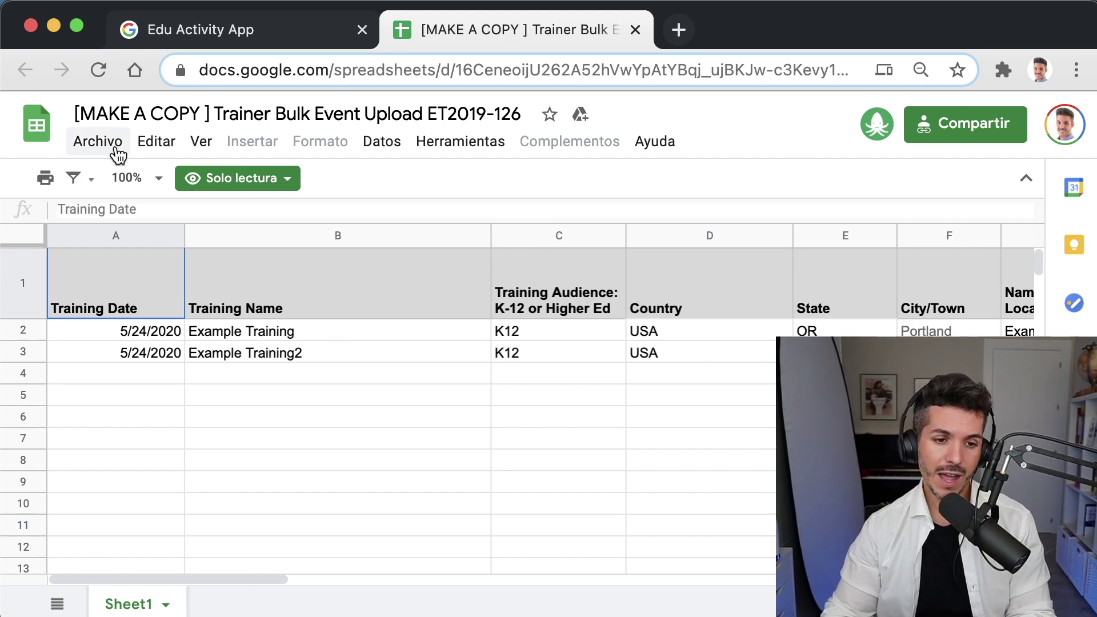
pyautogui.click(86, 144)
pyautogui.click(188, 330)
pyautogui.click(637, 473)
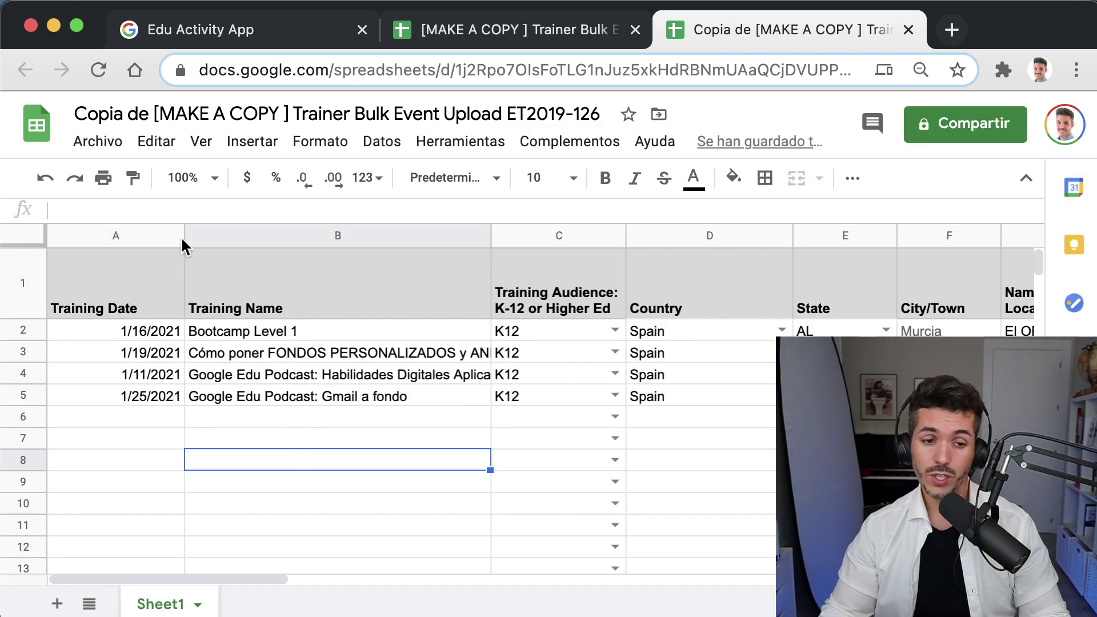
# Step: Download the sheet as CSV and upload it through Upload Multiple Training CSV
pyautogui.click(96, 142)
pyautogui.moveTo(279, 412)
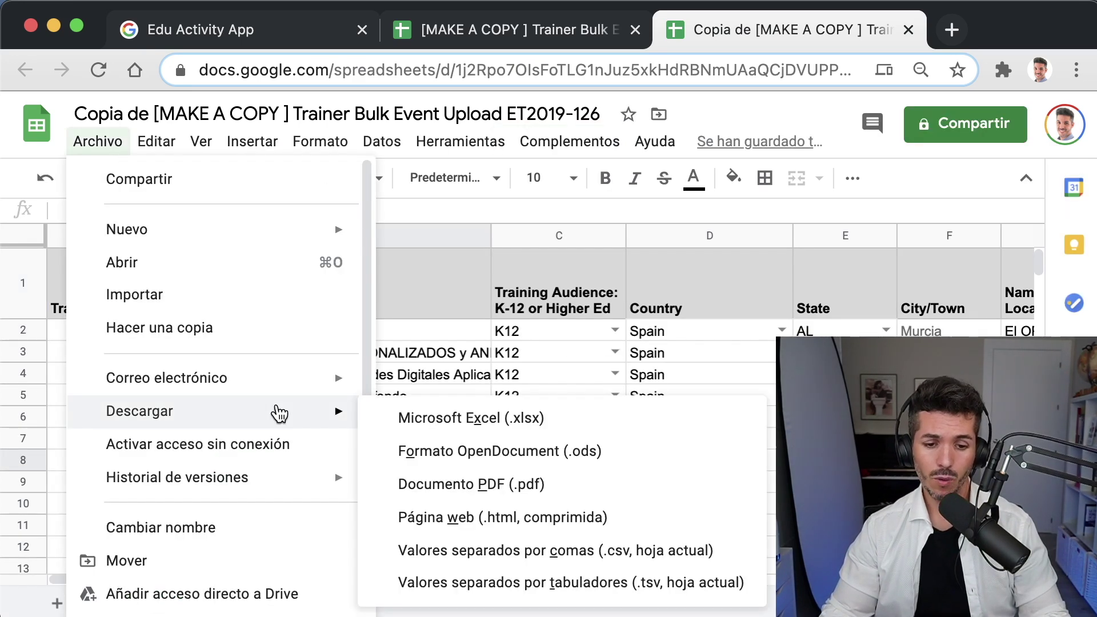
pyautogui.click(519, 550)
pyautogui.click(251, 34)
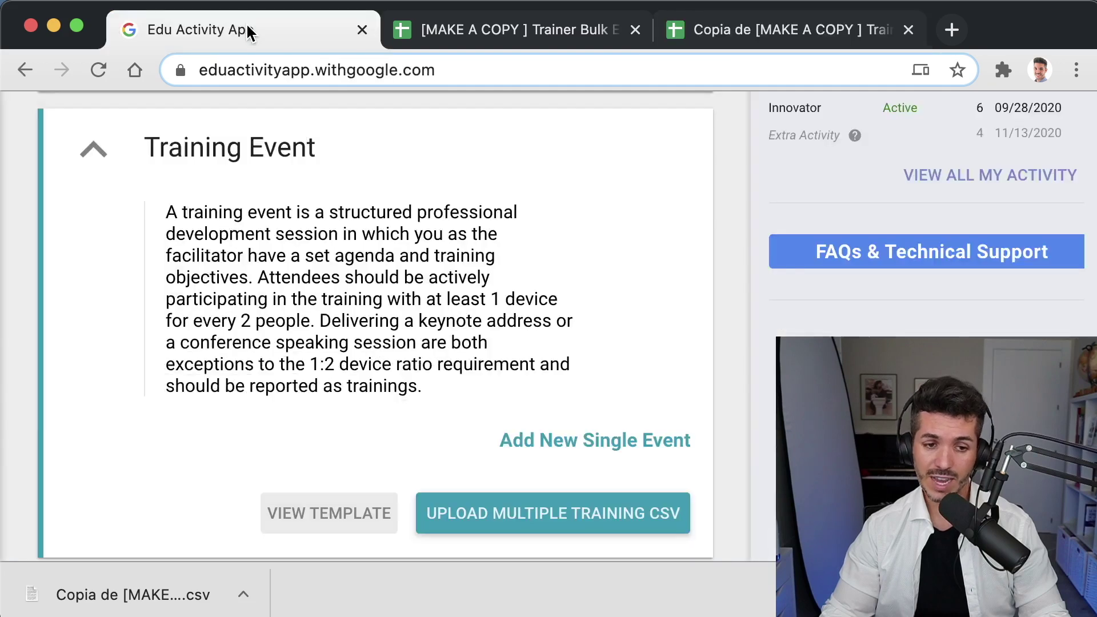
pyautogui.click(569, 521)
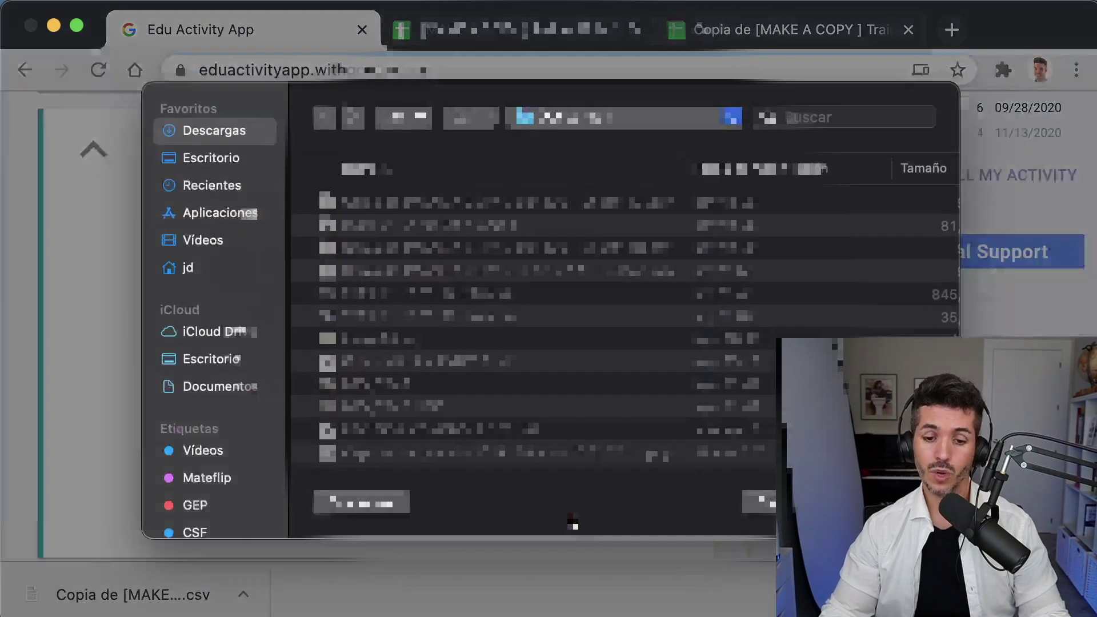
pyautogui.click(537, 209)
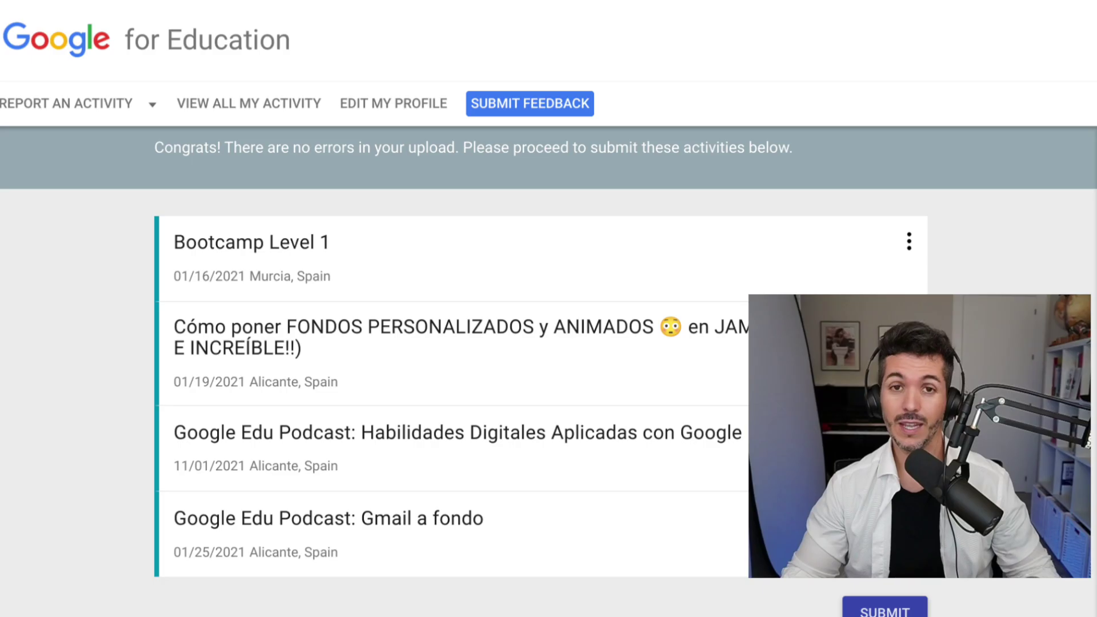